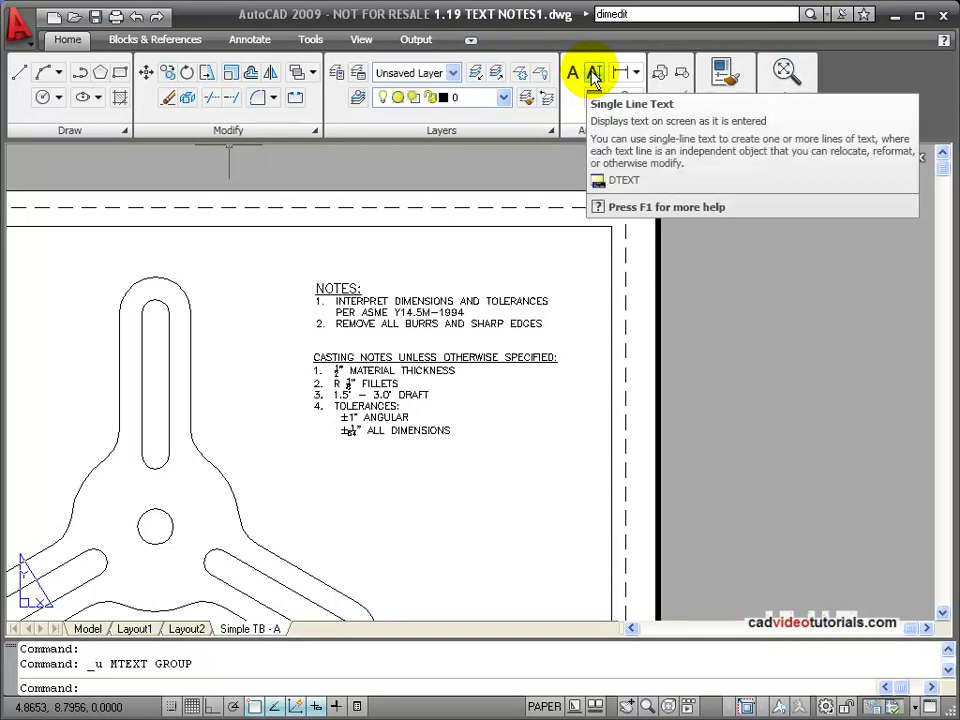
Step: Switch the ribbon to the Annotate tab to show the text, dimension and table tools
left_click(250, 41)
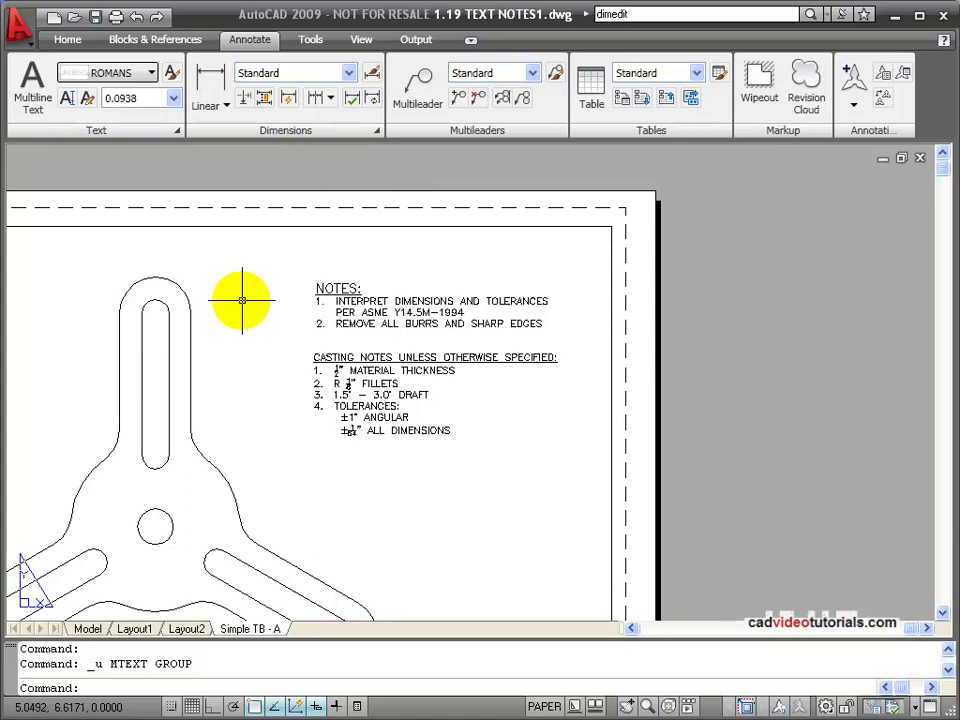
Step: Start a Multiline Text note with its box drawn just below the existing casting notes
left_click(37, 90)
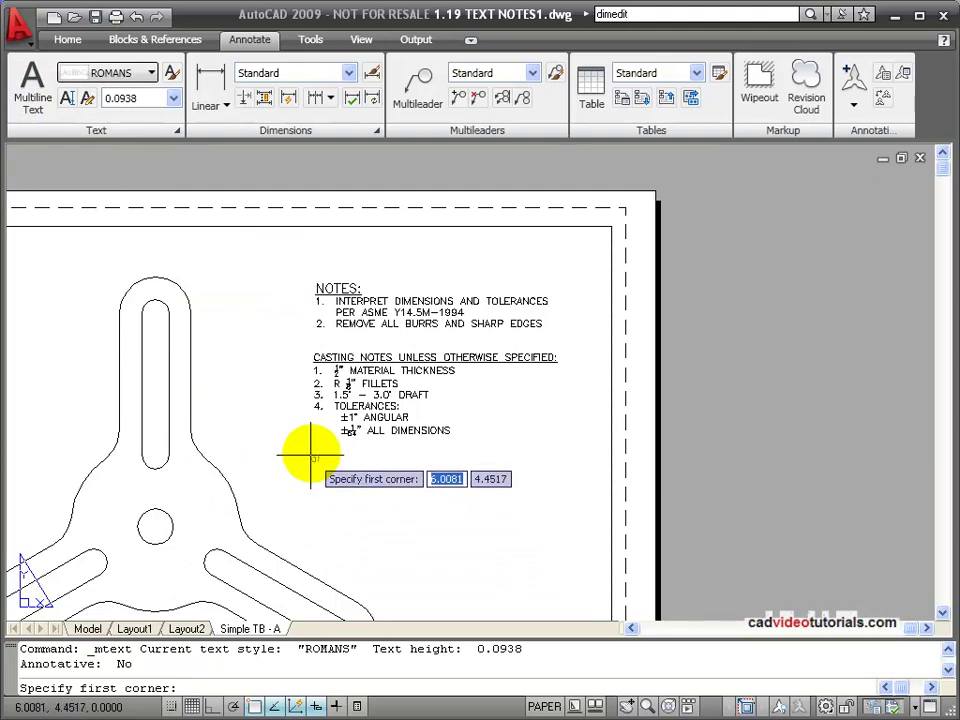
left_click(313, 452)
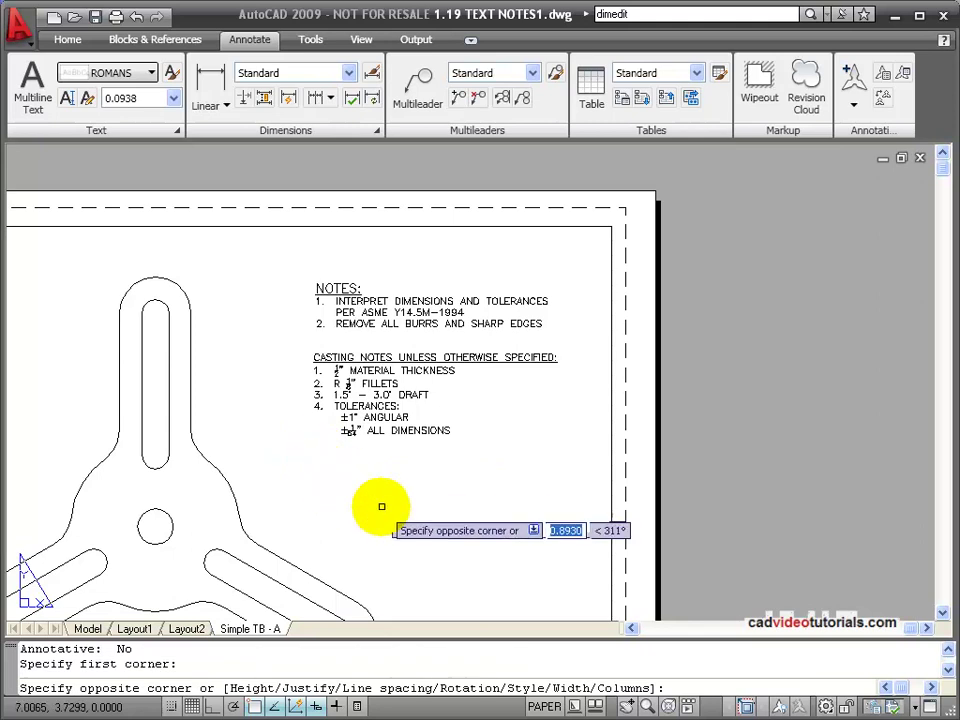
left_click(518, 566)
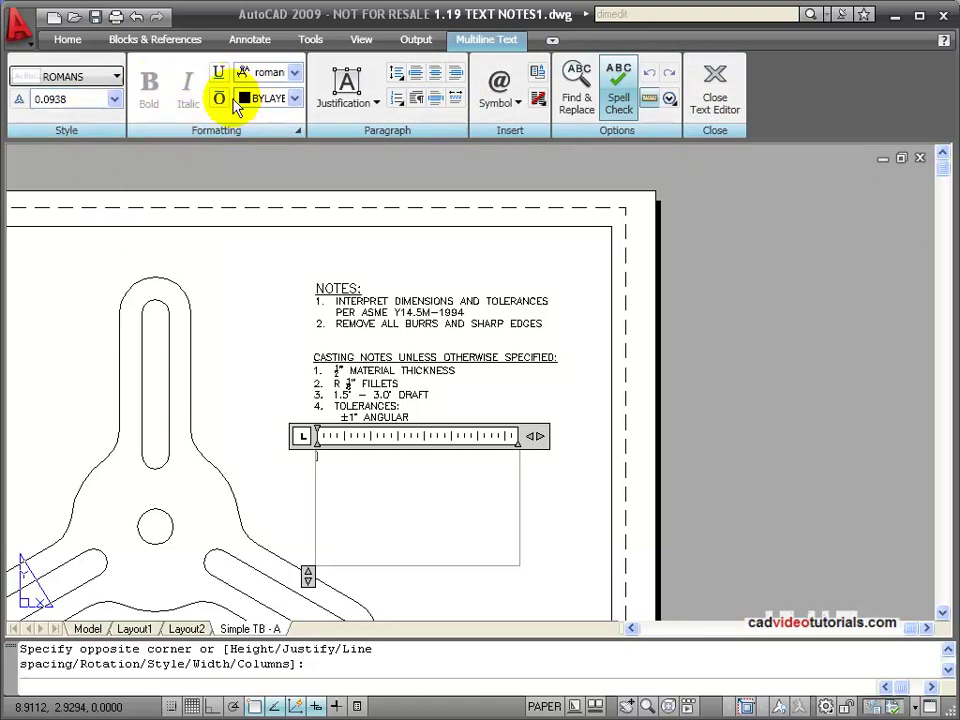
left_click(296, 74)
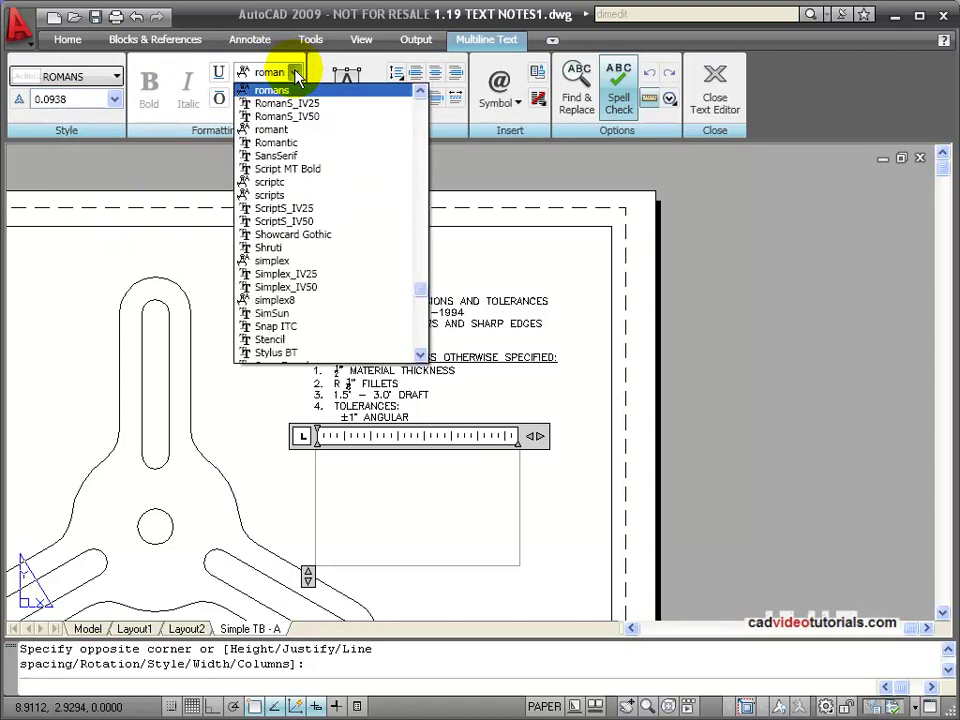
left_click(183, 68)
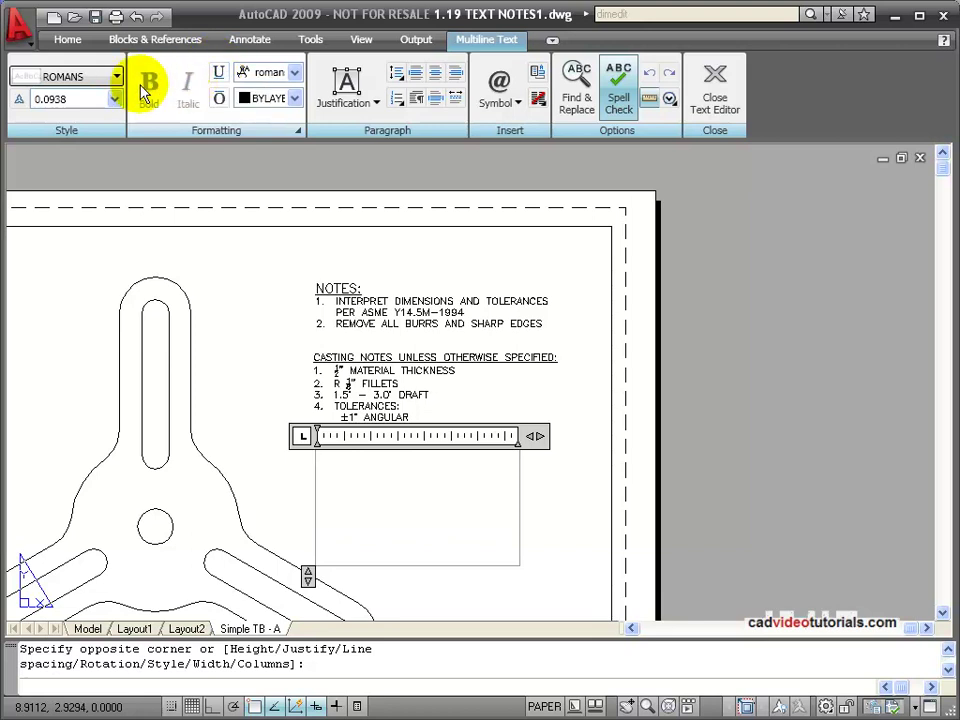
left_click(294, 74)
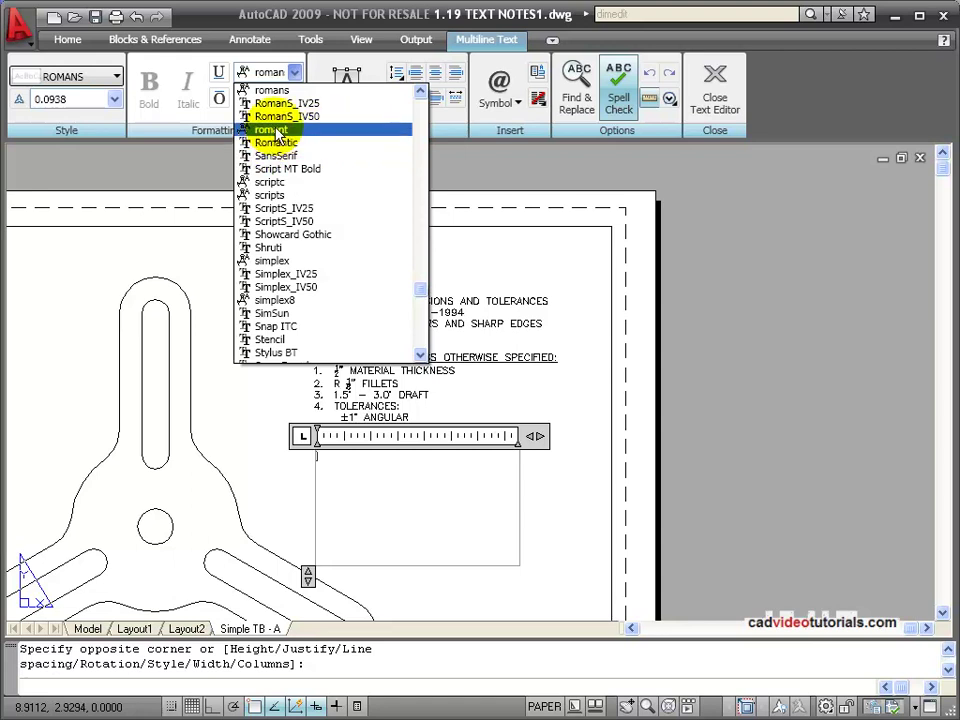
left_click(157, 174)
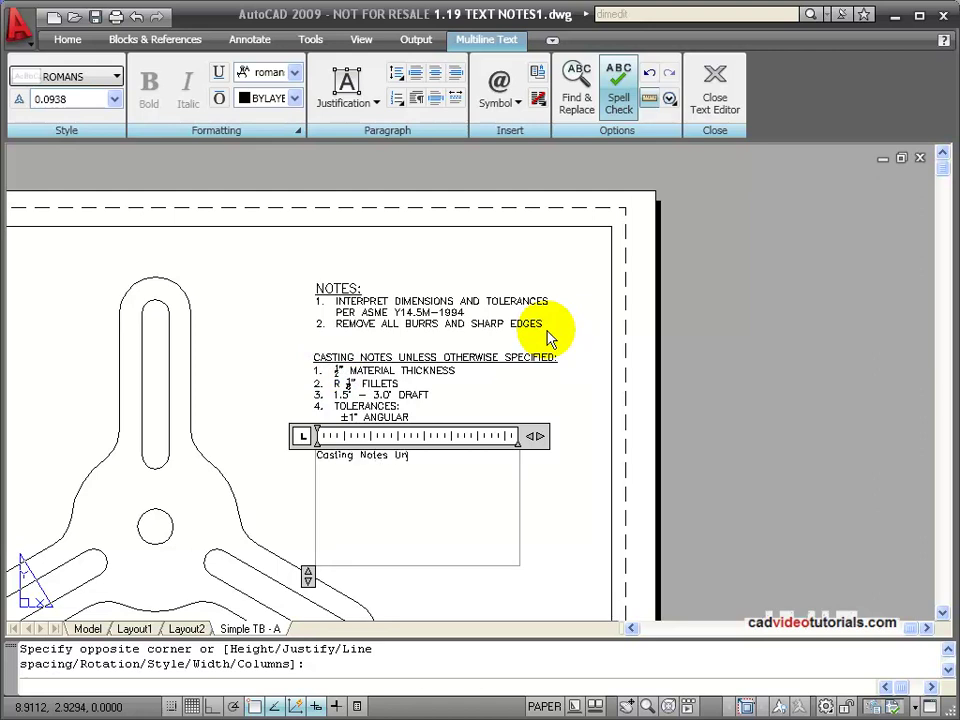
Step: Type the heading 'Casting Notes Unless otherwise Specified' and widen the text box to one line
type("s of")
type("therwise S")
type("pecified")
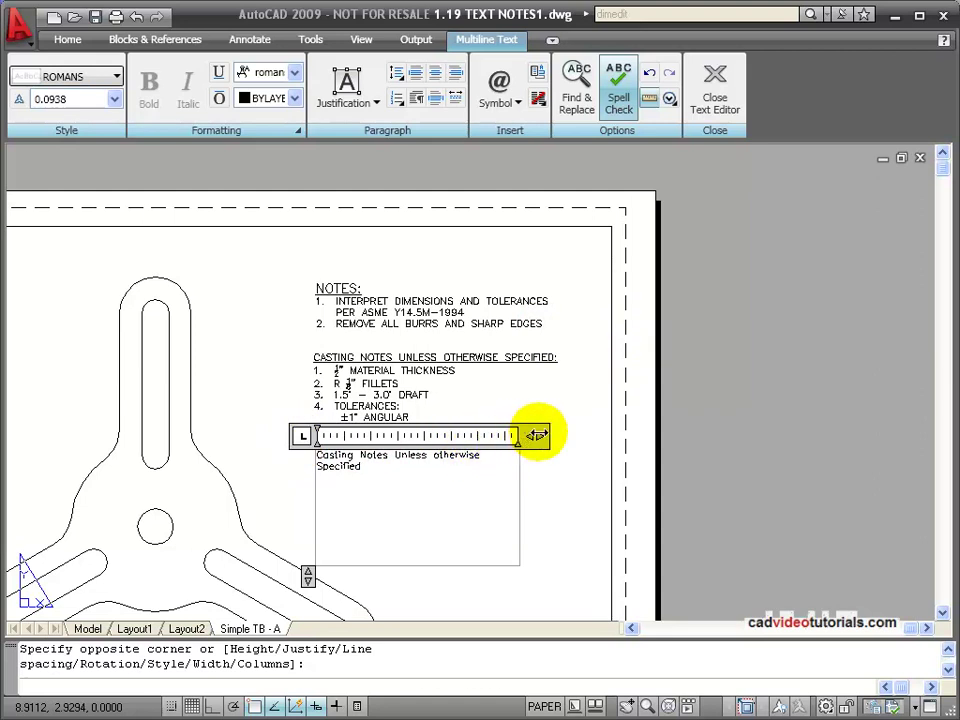
left_click_drag(536, 435, 601, 437)
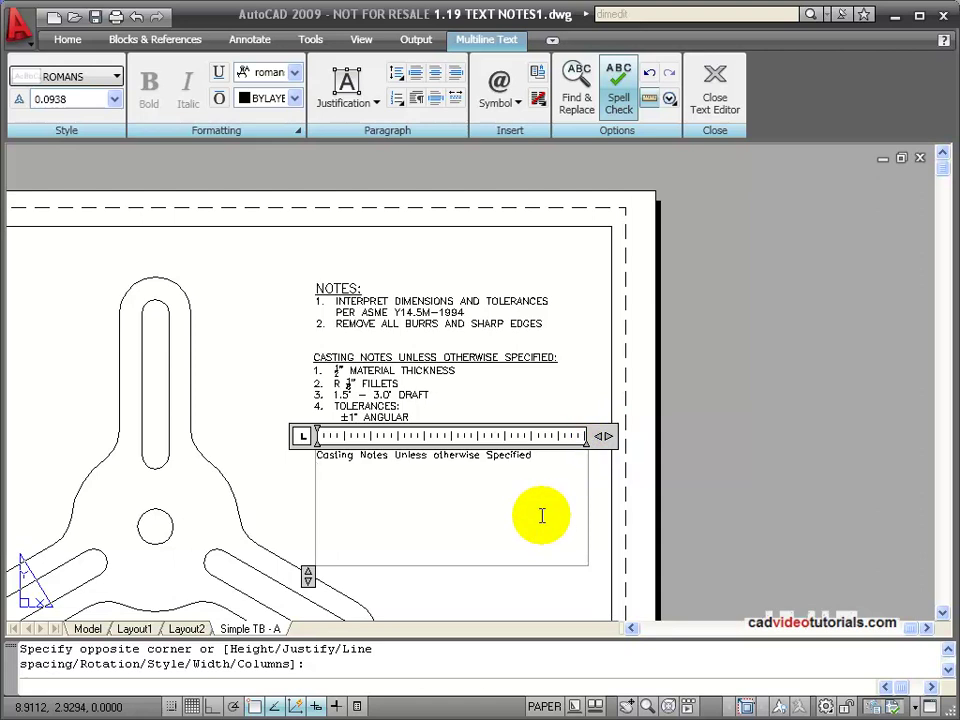
Step: Add the line ½" Materials Thickness with 1/2 stacked as a fraction, then select the fraction
scroll(441, 497, "up", 3)
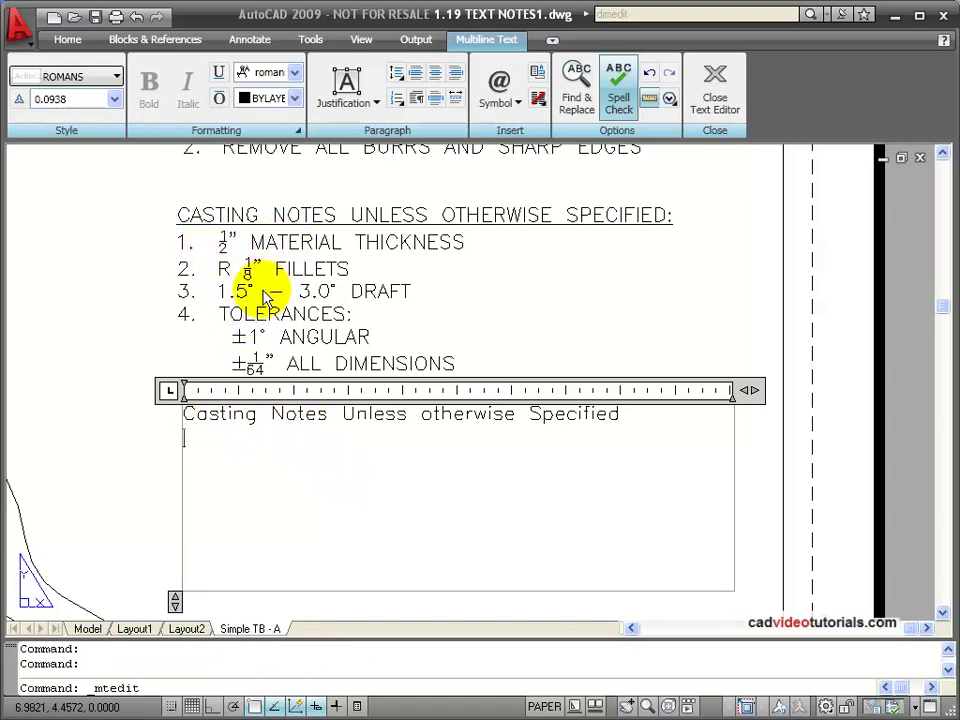
type("/2")
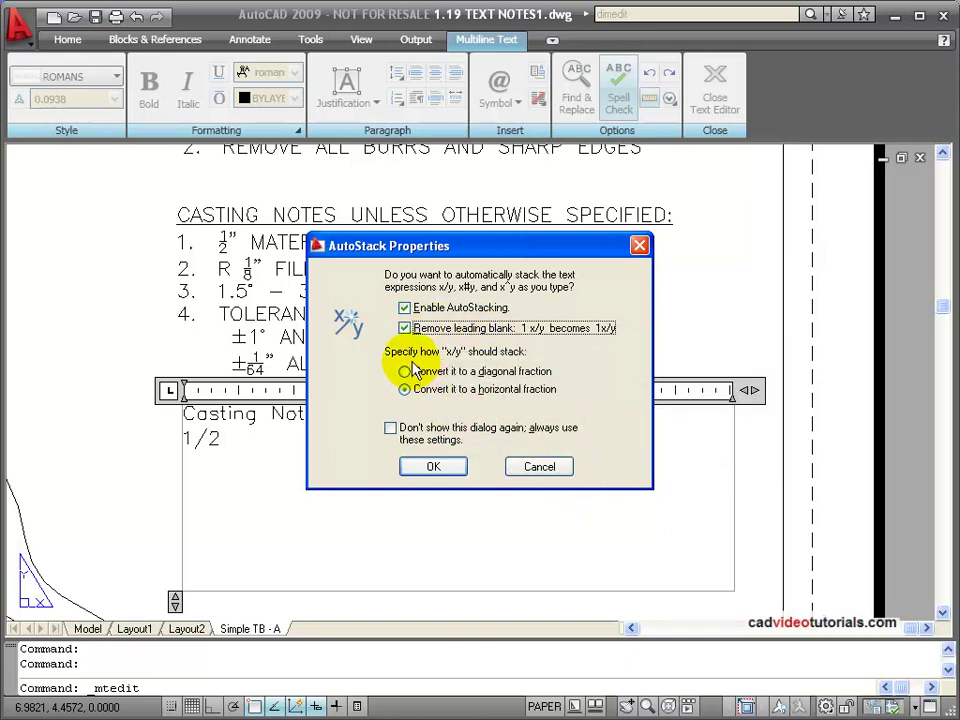
left_click(428, 466)
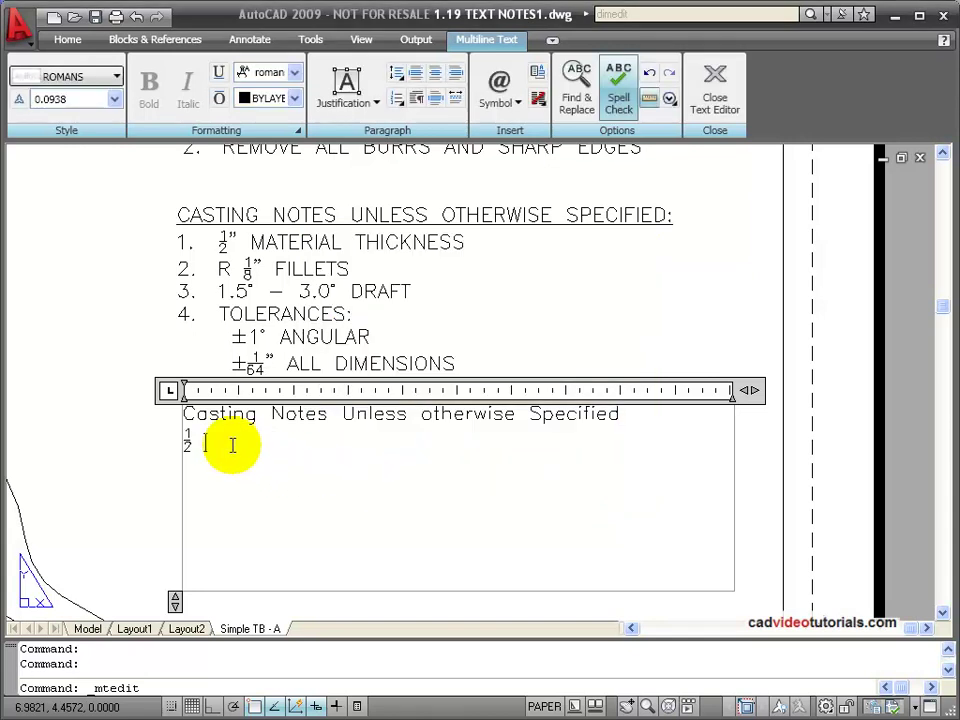
key("BackSpace")
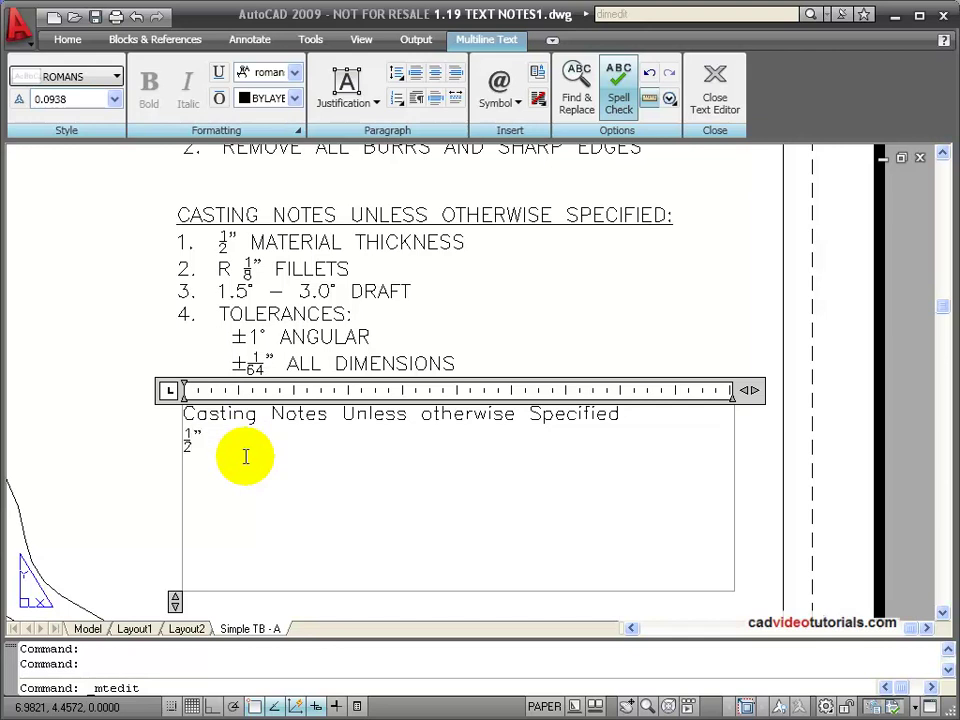
type("Materials Thickness")
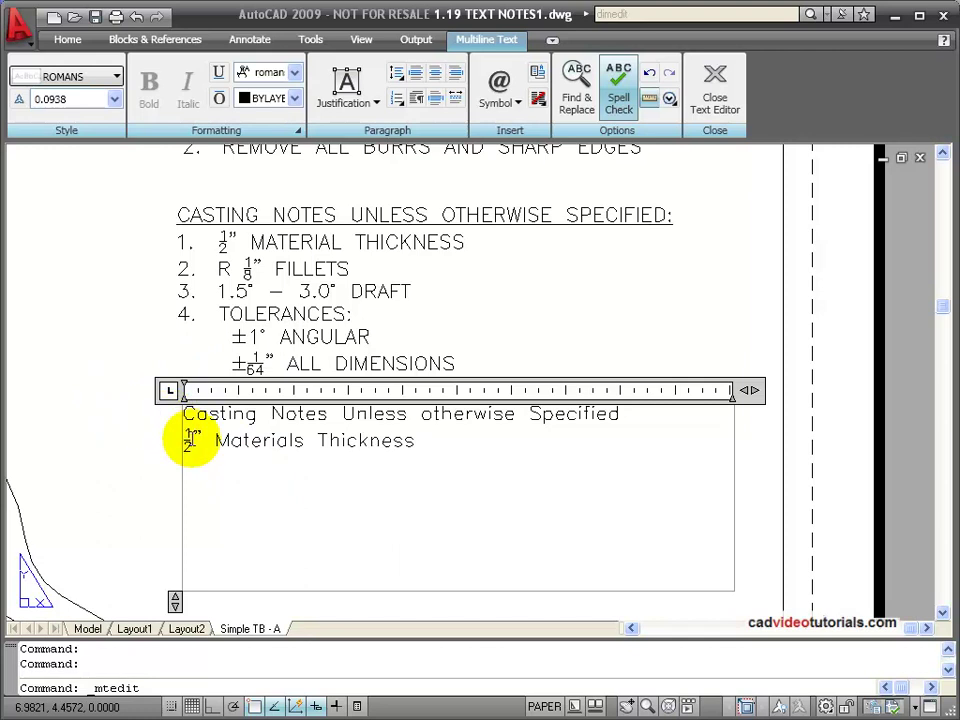
double_click(190, 440)
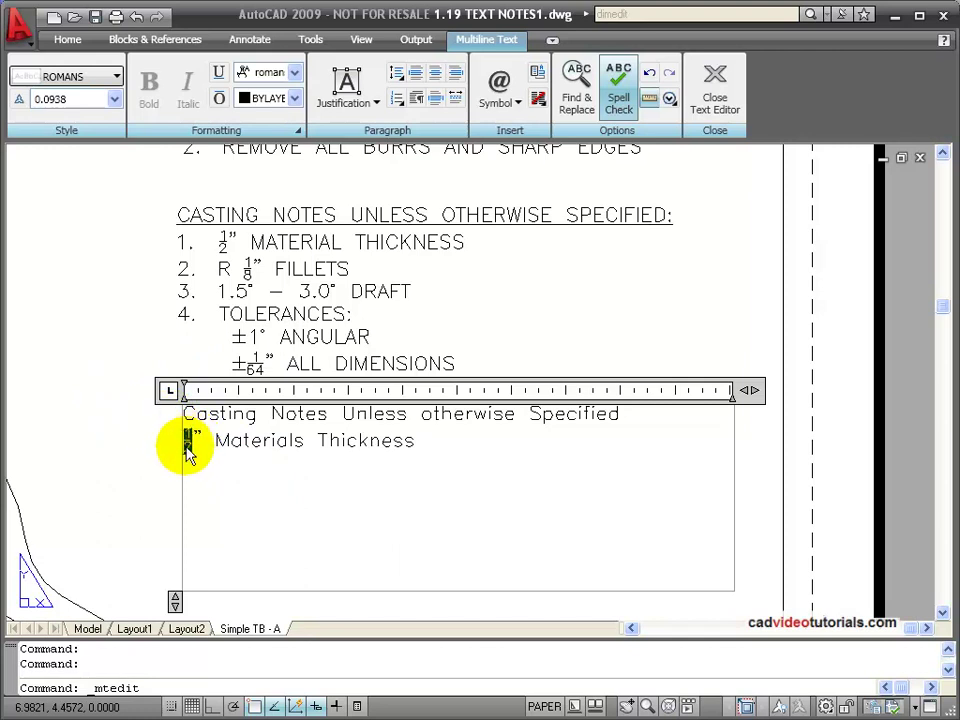
Step: Underline the whole 'Casting Notes Unless otherwise Specified' heading
right_click(189, 452)
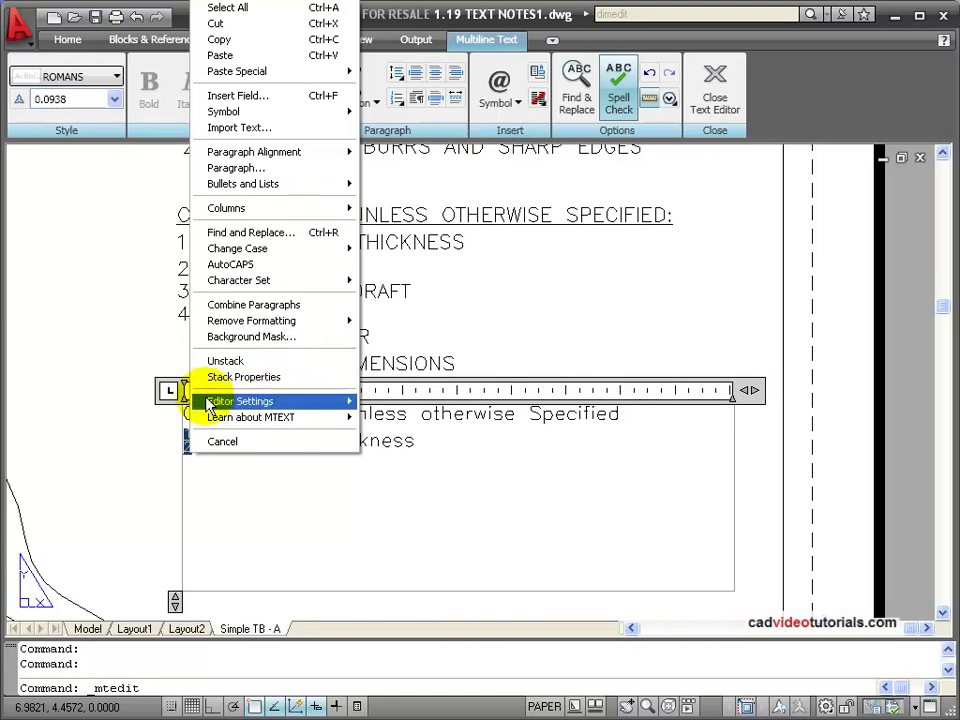
key("Escape")
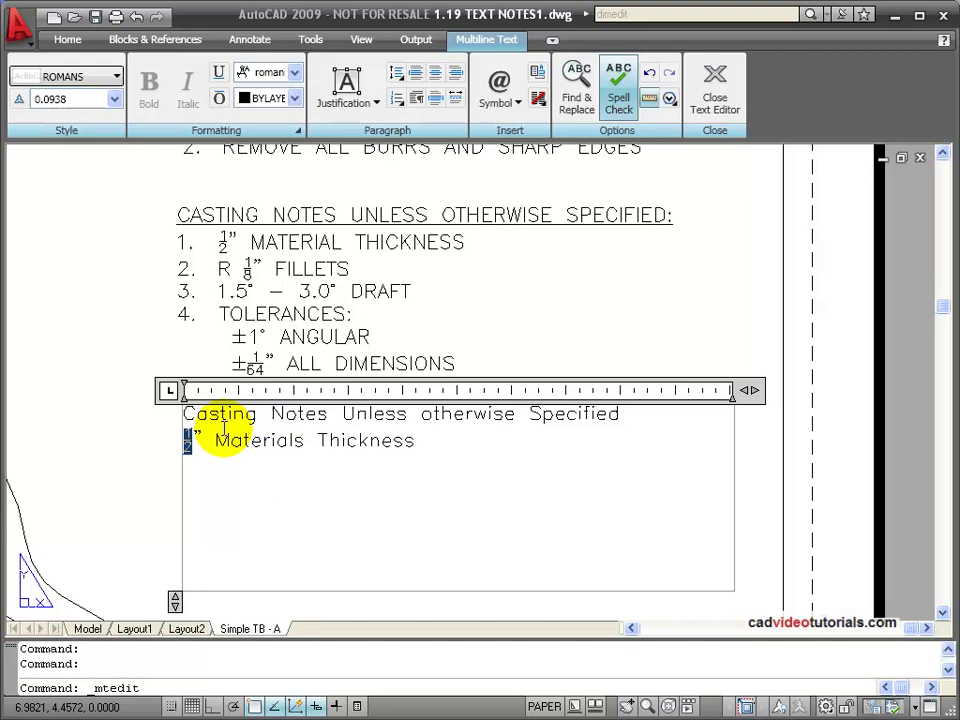
left_click(621, 414)
left_click_drag(621, 414, 189, 391)
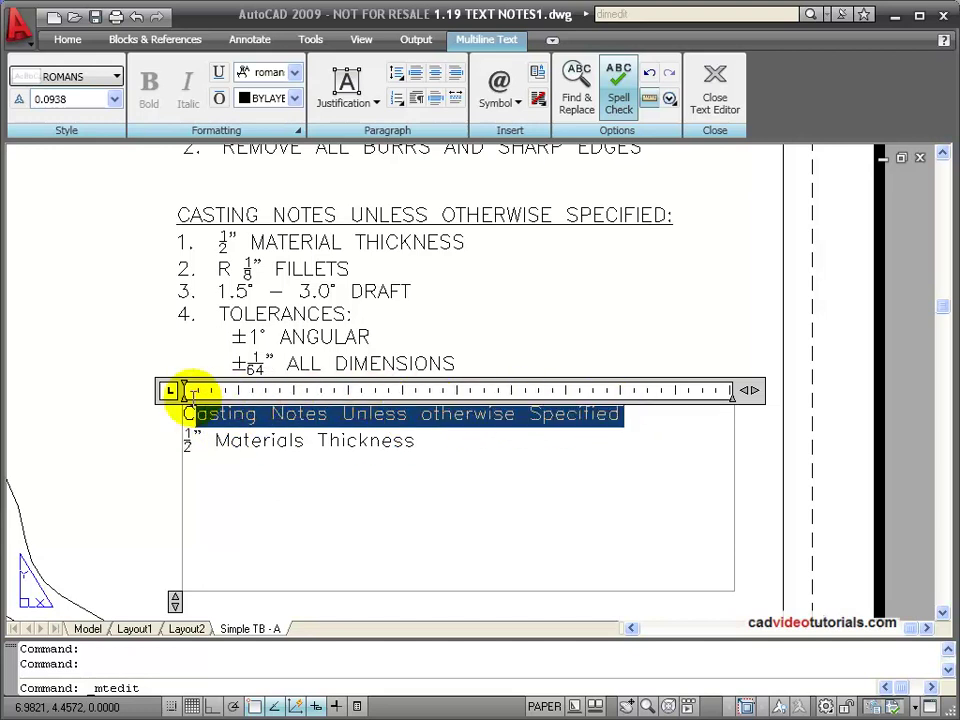
left_click(219, 78)
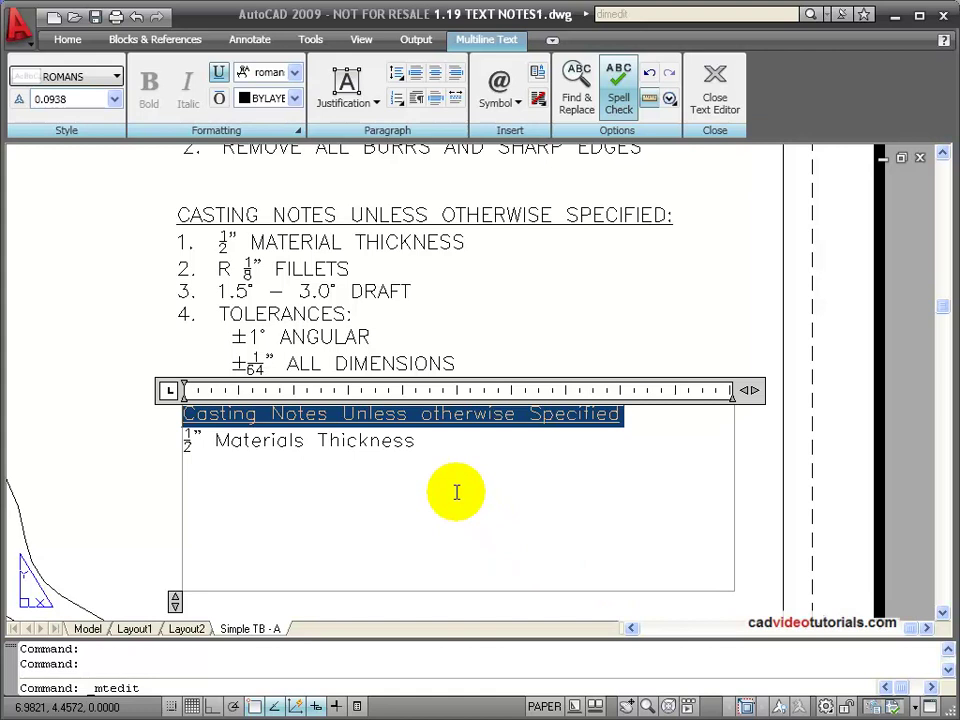
Step: Start a new line after Materials Thickness and type R 1/8"
left_click(430, 445)
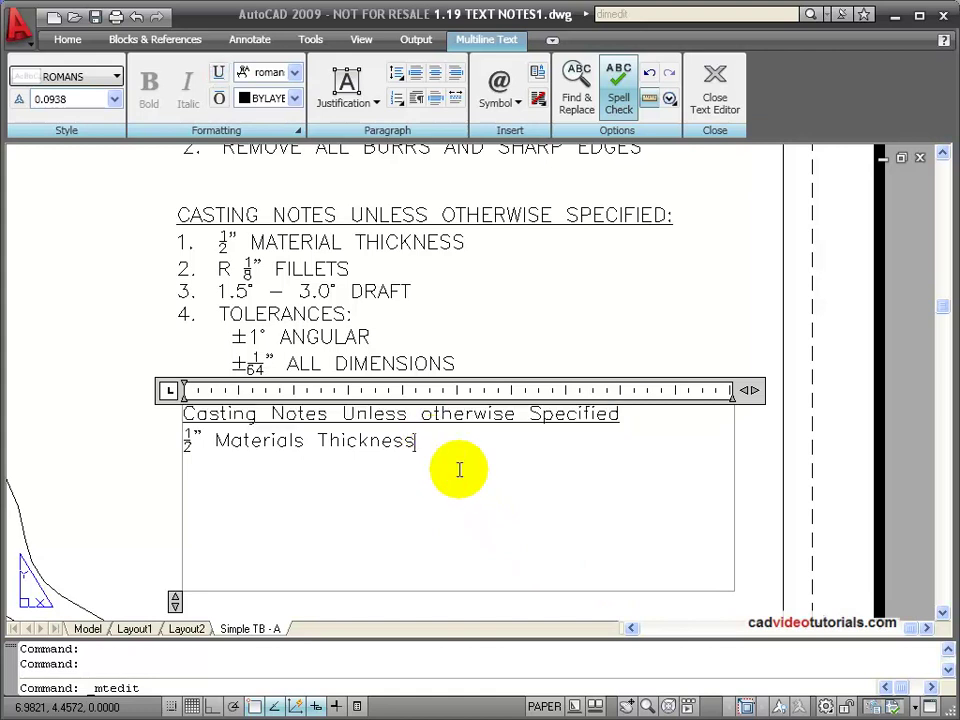
key("Return")
type("R 1/8\"")
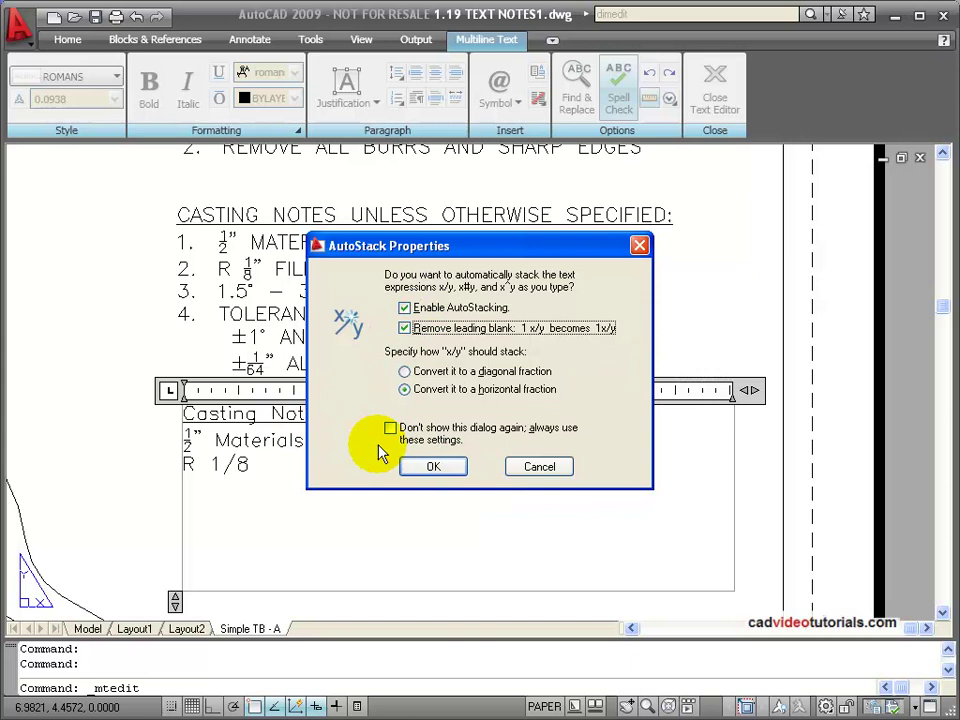
Step: Stack 1/8 while keeping the leading space, finish 'R ⅛" Fillets', and begin the next line with 1.5
left_click(404, 328)
left_click(430, 467)
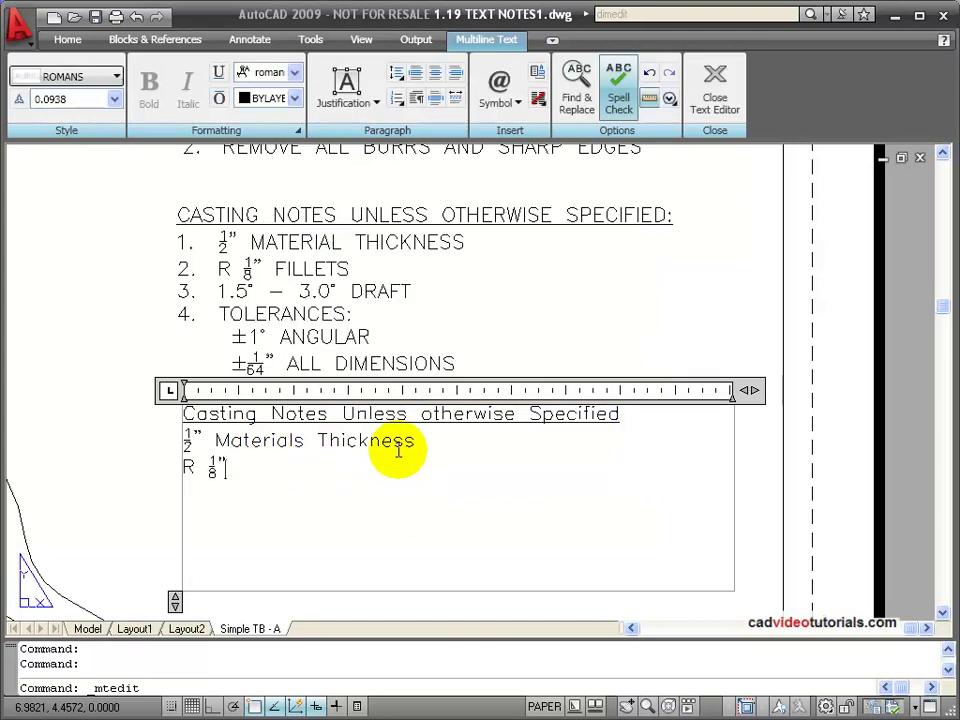
type("Fillets")
key("Return")
type("1.5")
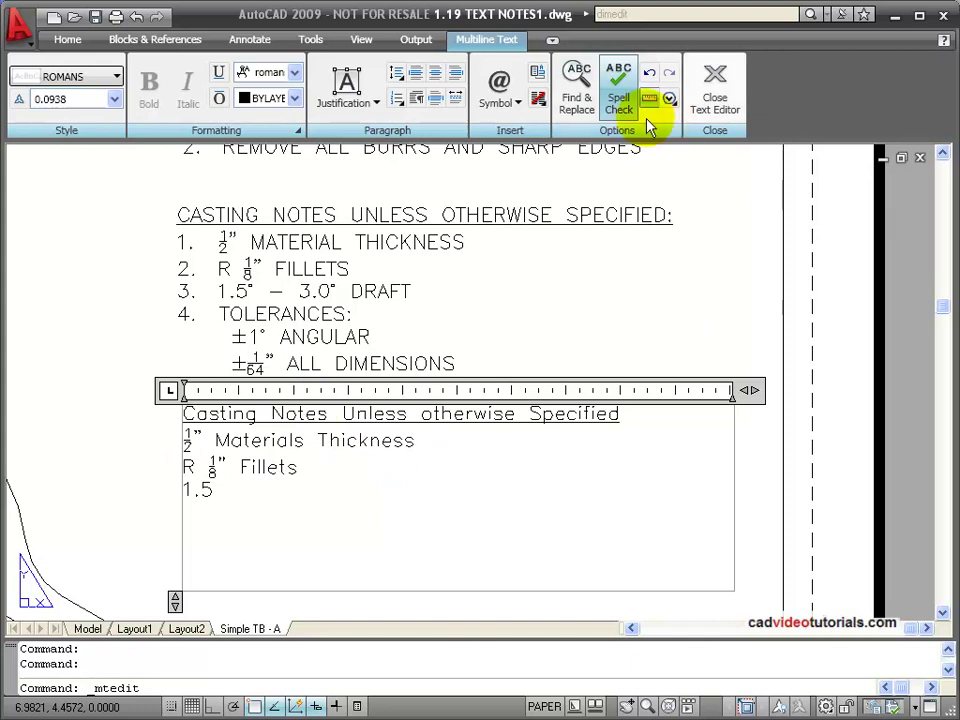
Step: Complete the draft line as 1.5° – 3.0° Draft using the degree symbol
left_click(499, 94)
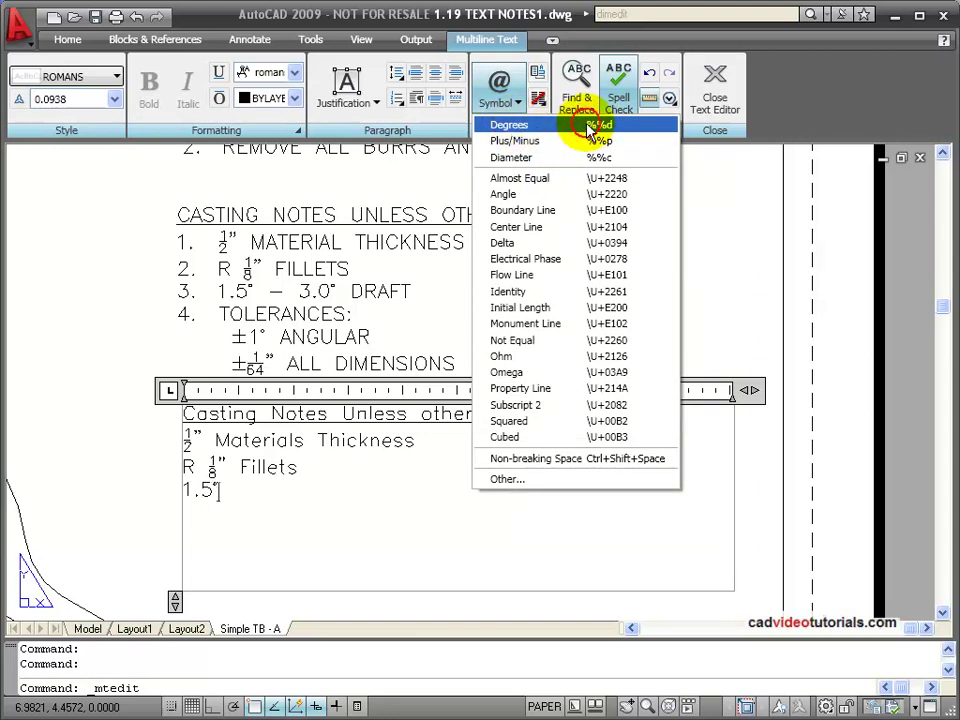
left_click(590, 130)
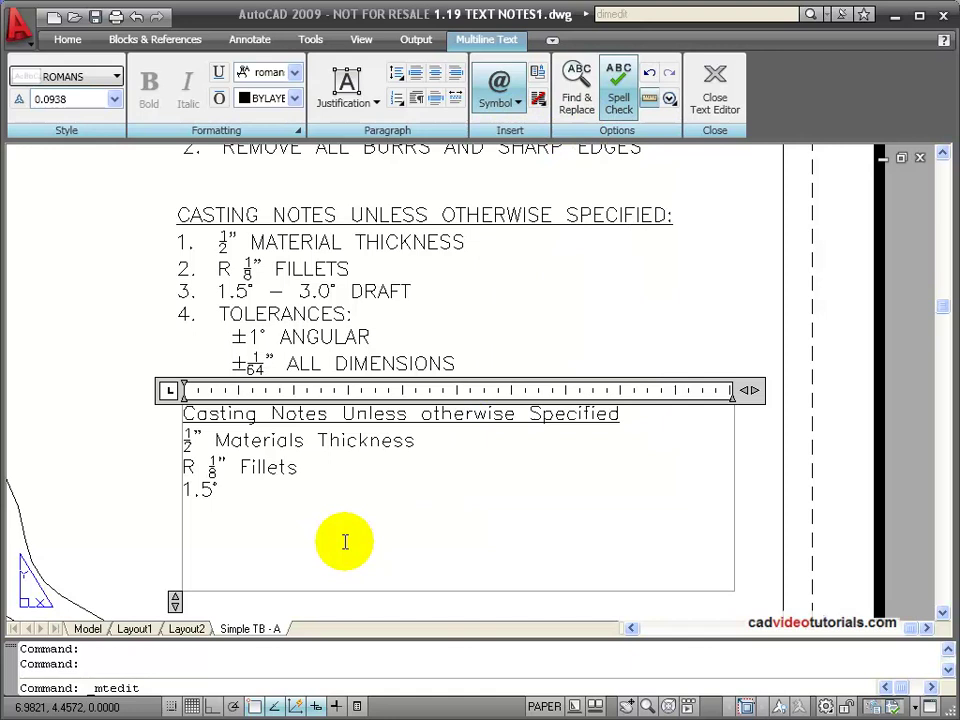
type("- 3.0")
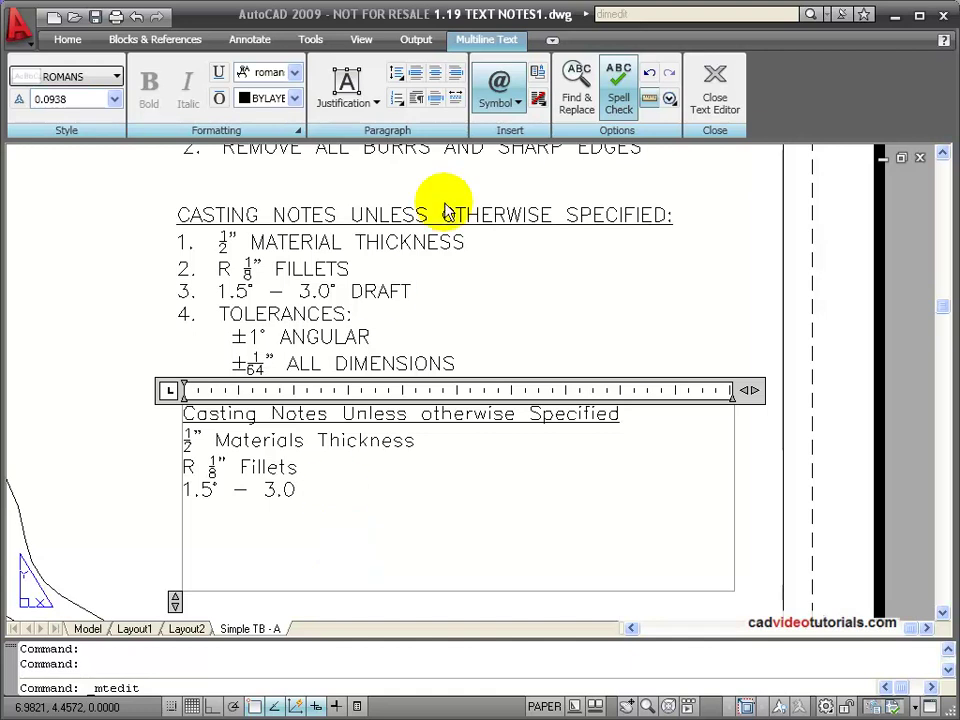
left_click(494, 90)
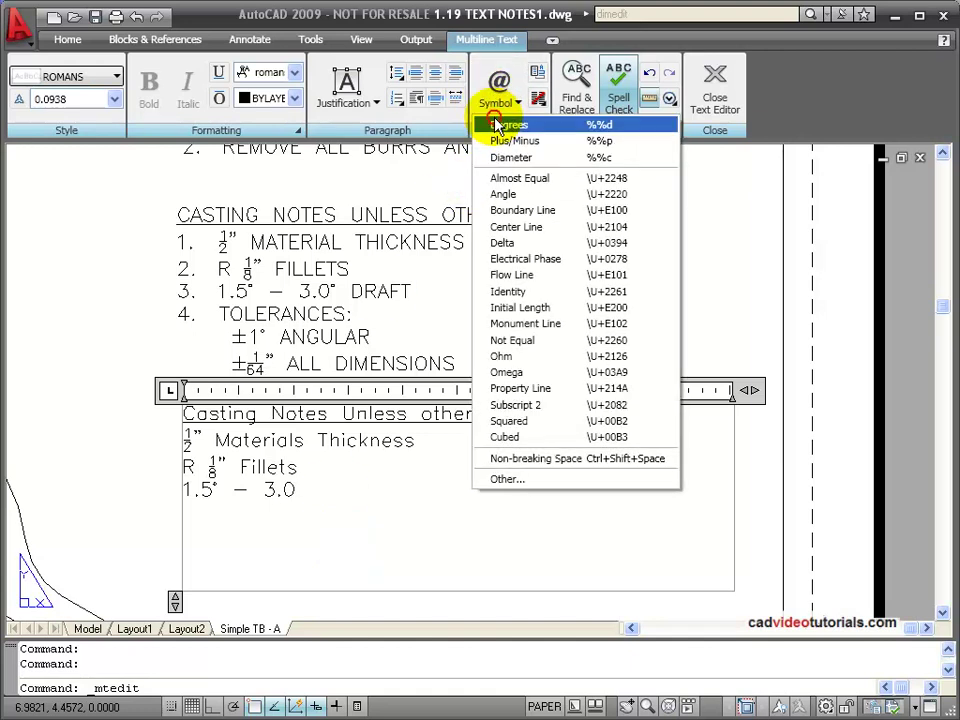
left_click(505, 124)
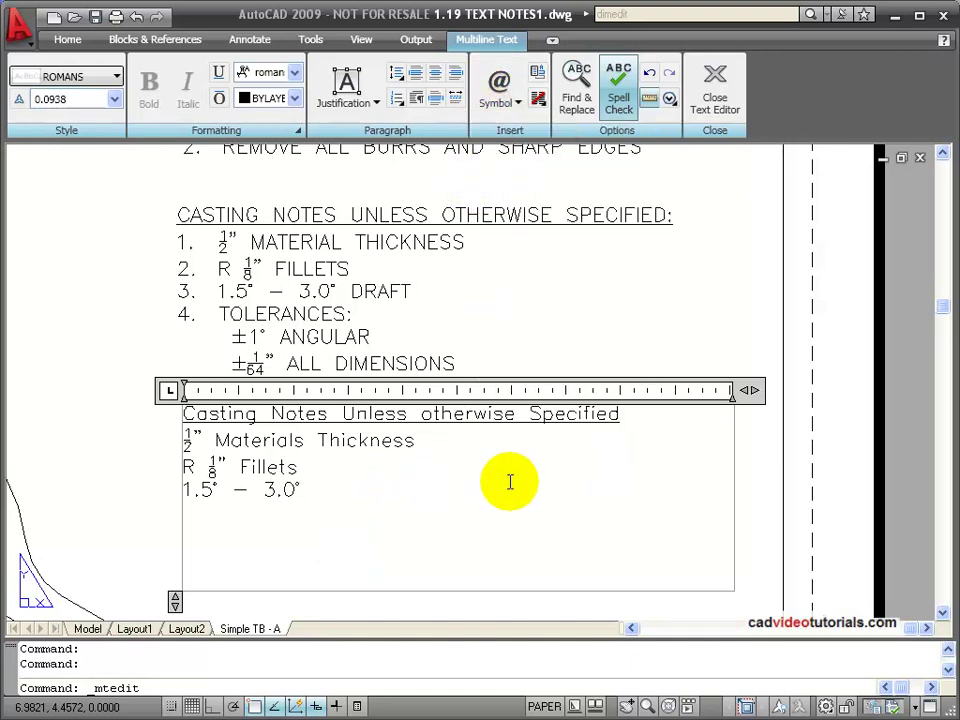
type("Draft")
Step: Add a Tolerances: line and beneath it a ±1° Angular line
type("Toleranc")
type("es")
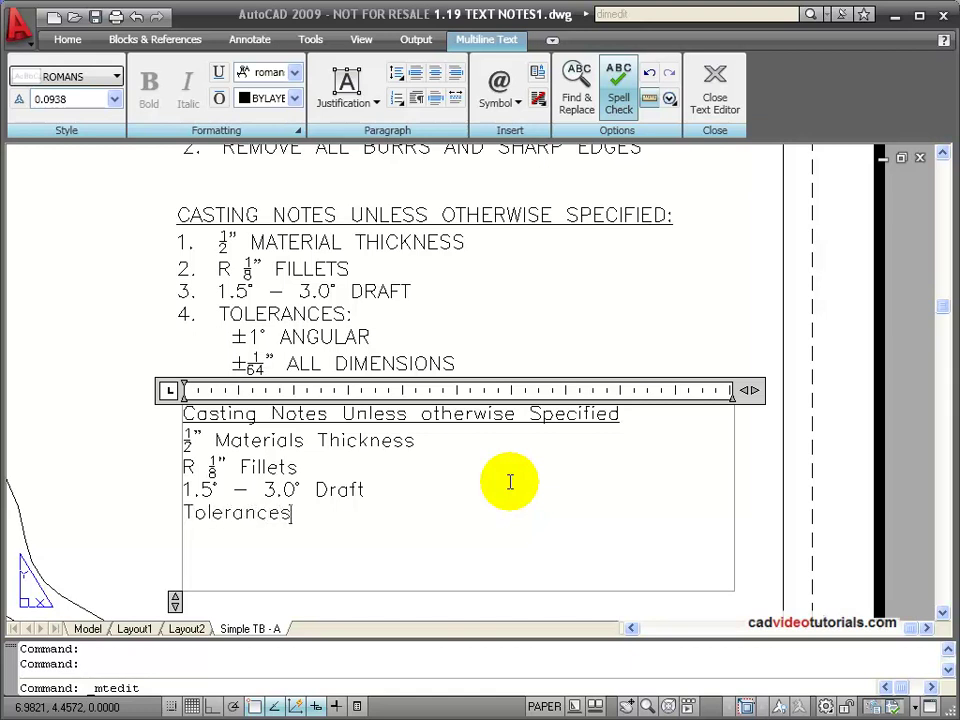
type(":")
key("Return")
left_click(503, 80)
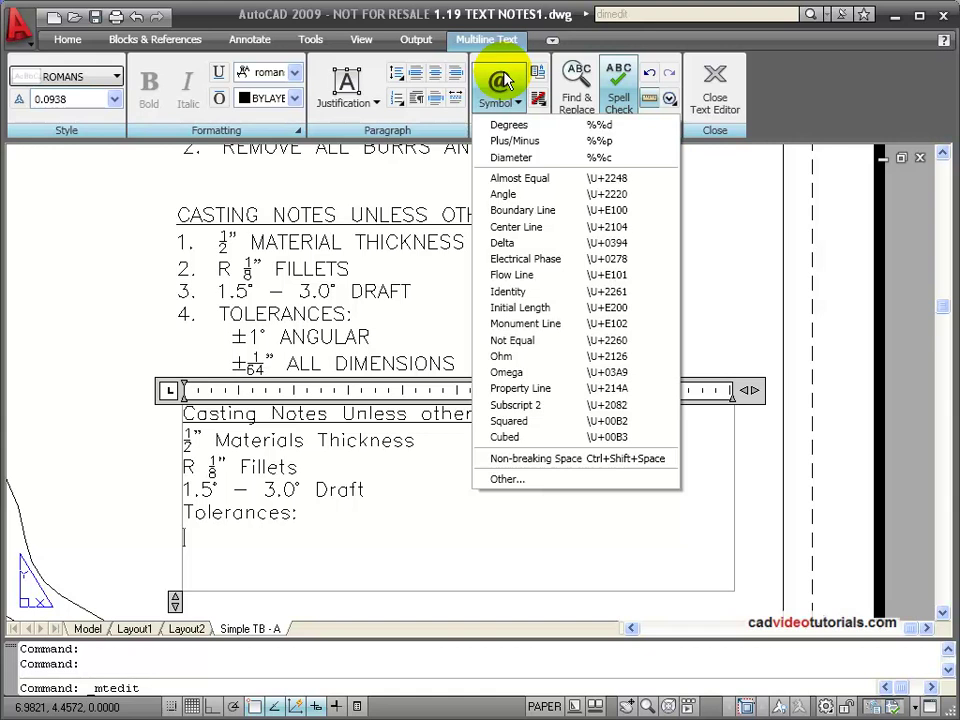
left_click(537, 149)
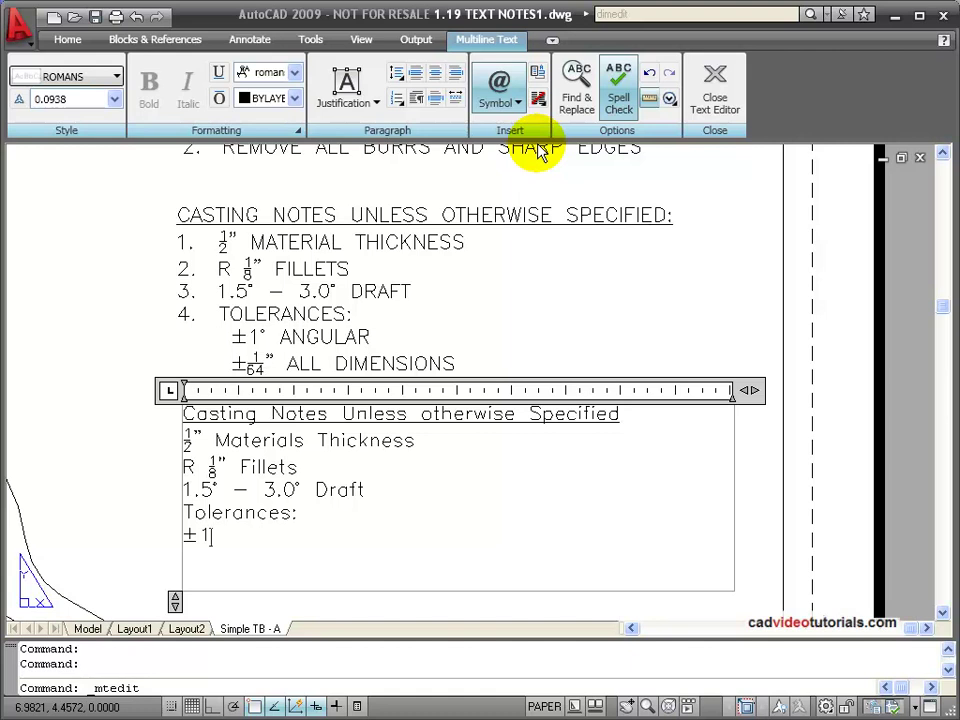
left_click(497, 98)
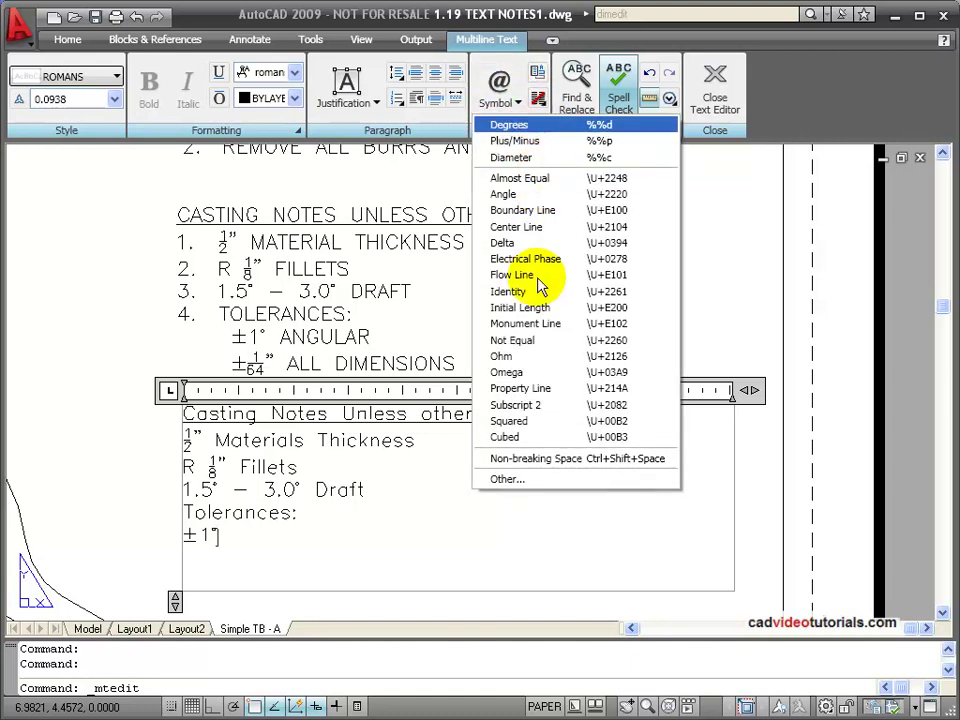
key("Escape")
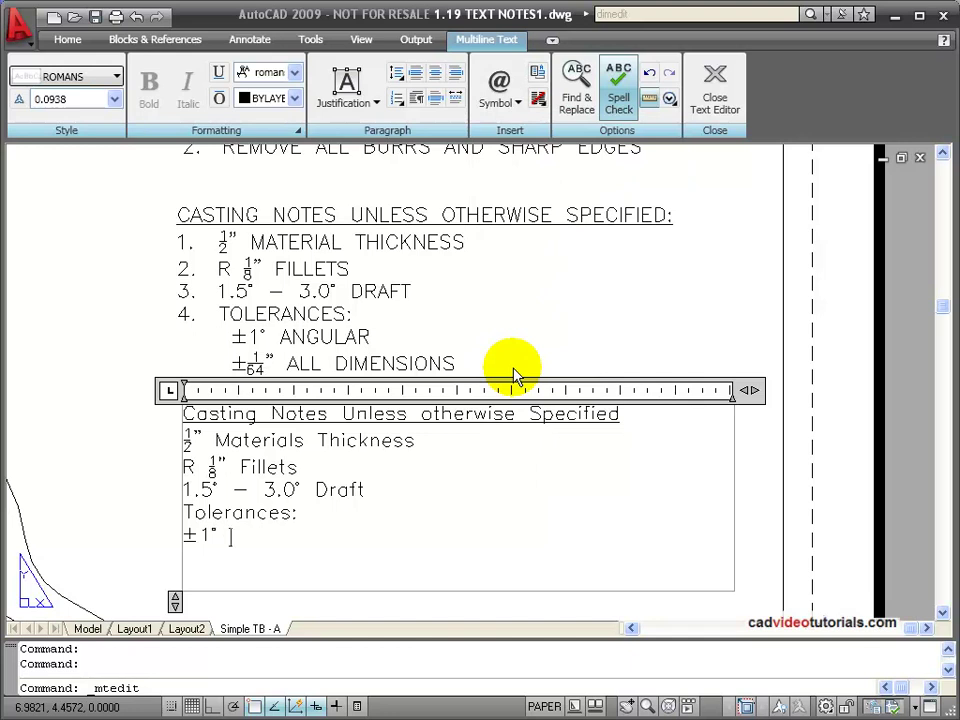
type("Angular")
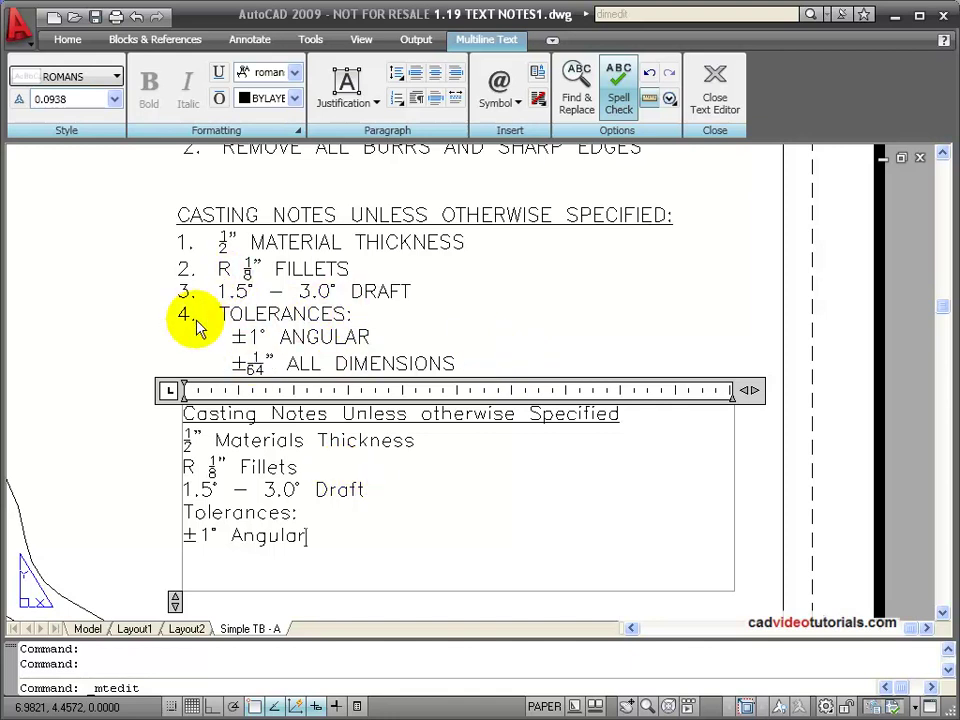
Step: Number the five lines from ½" Materials Thickness to ±1° Angular as a 1–5 list
left_click_drag(178, 439, 396, 546)
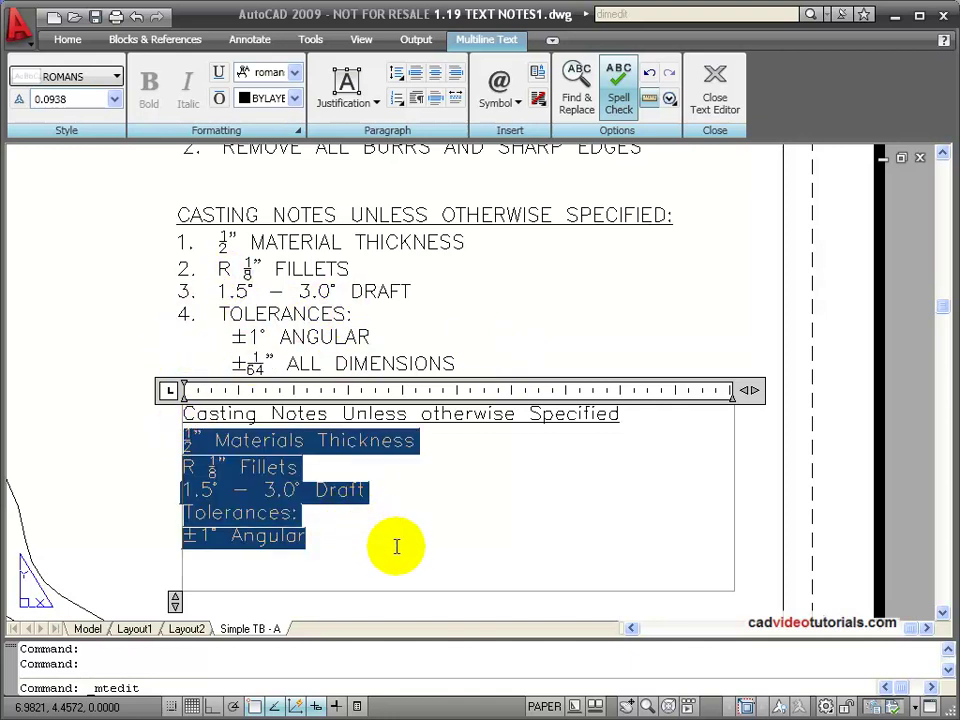
left_click(397, 99)
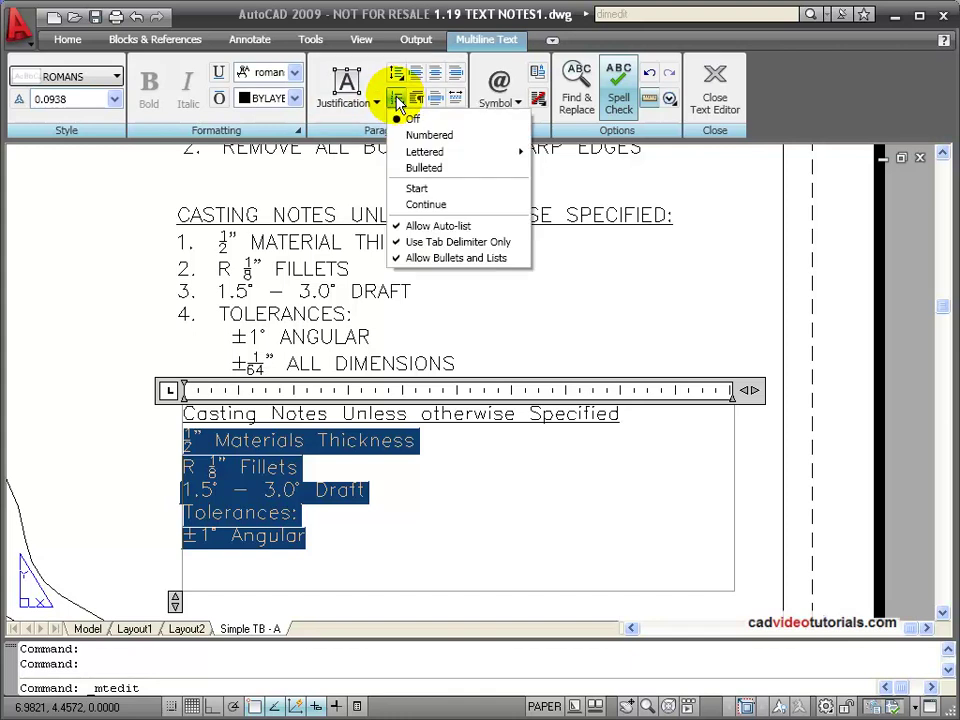
left_click(490, 136)
left_click(490, 136)
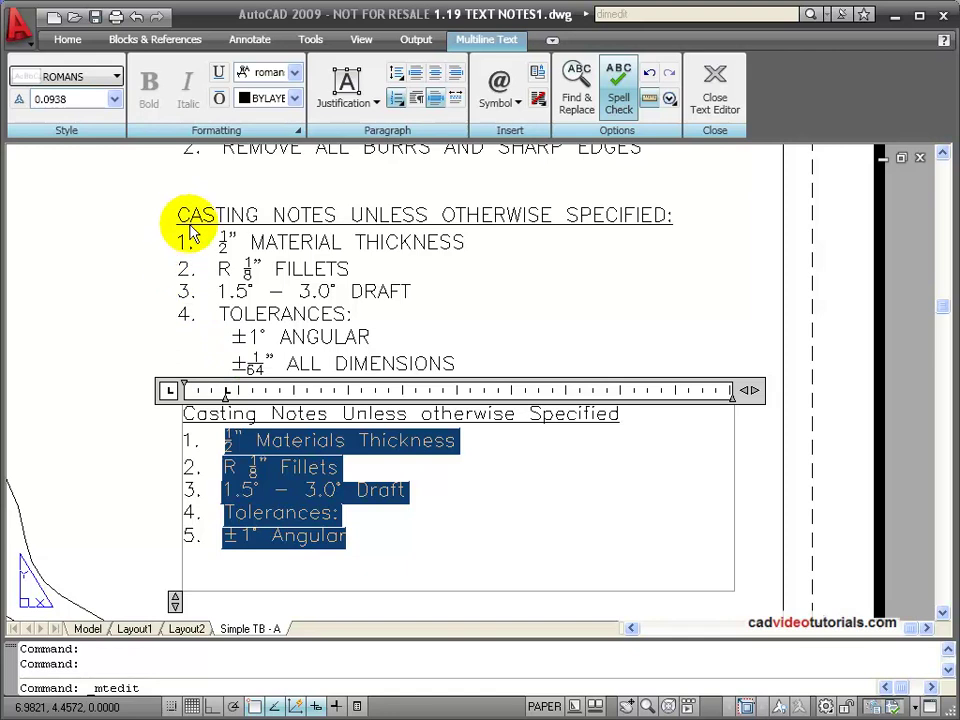
Step: Indent the ±1° Angular line as an unnumbered sub-item under Tolerances:, leaving items 1–4
left_click(215, 537)
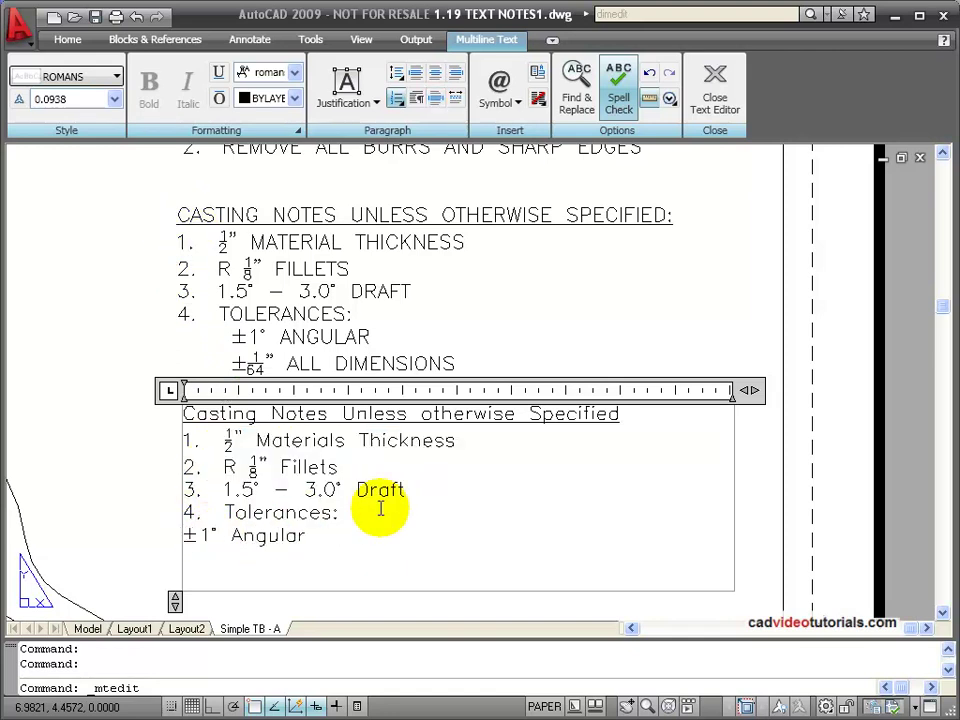
key("Tab")
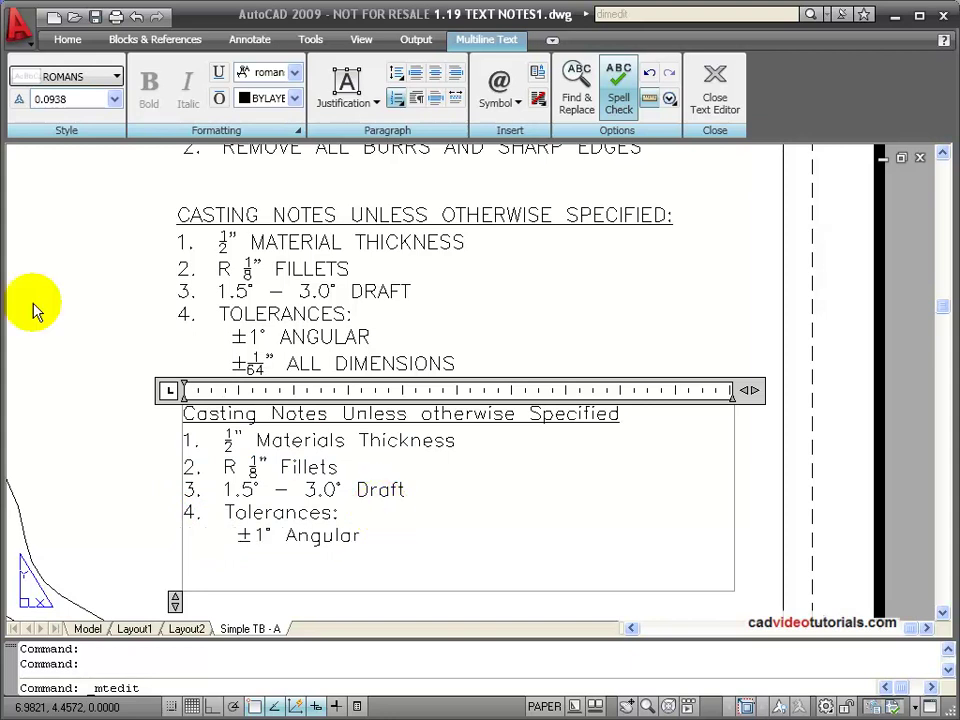
left_click(264, 413)
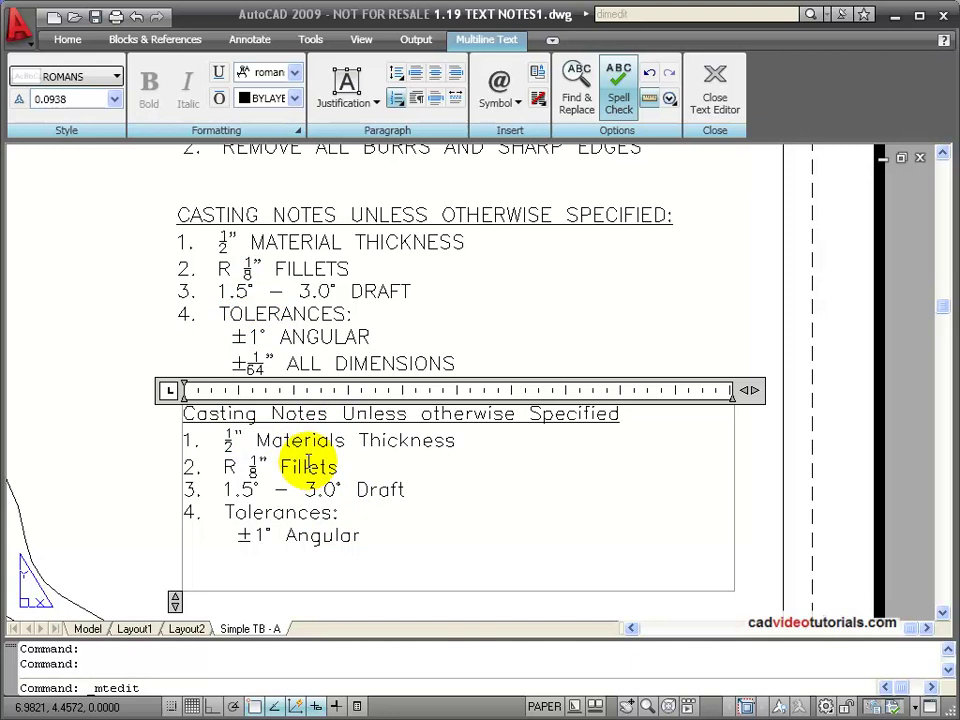
Step: Change the heading and all list lines to UPPERCASE with Change Case
left_click_drag(175, 415, 449, 533)
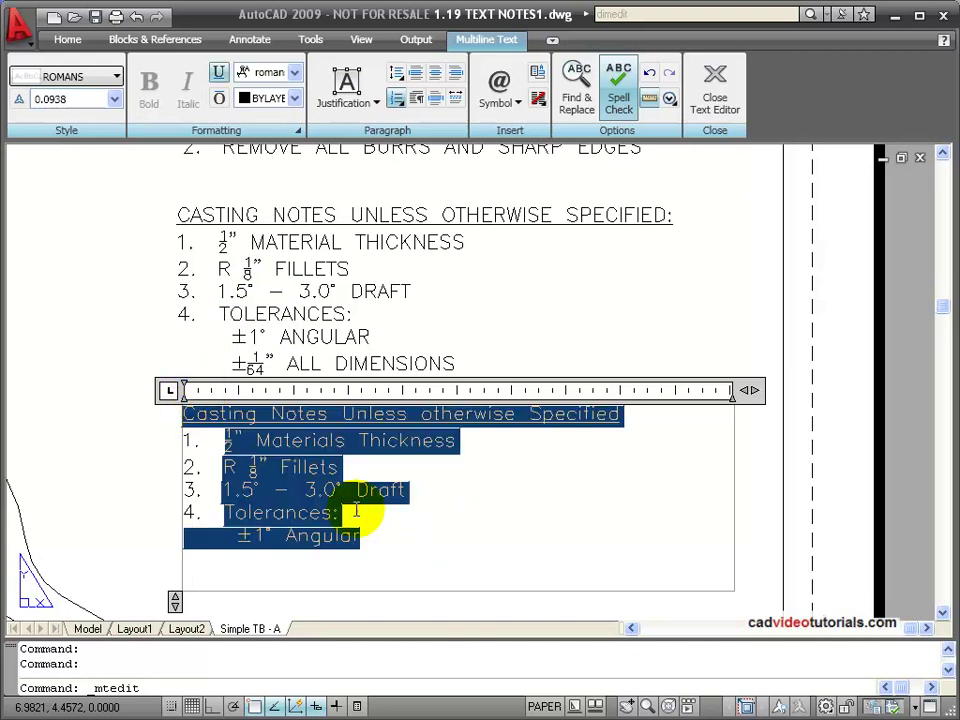
right_click(305, 518)
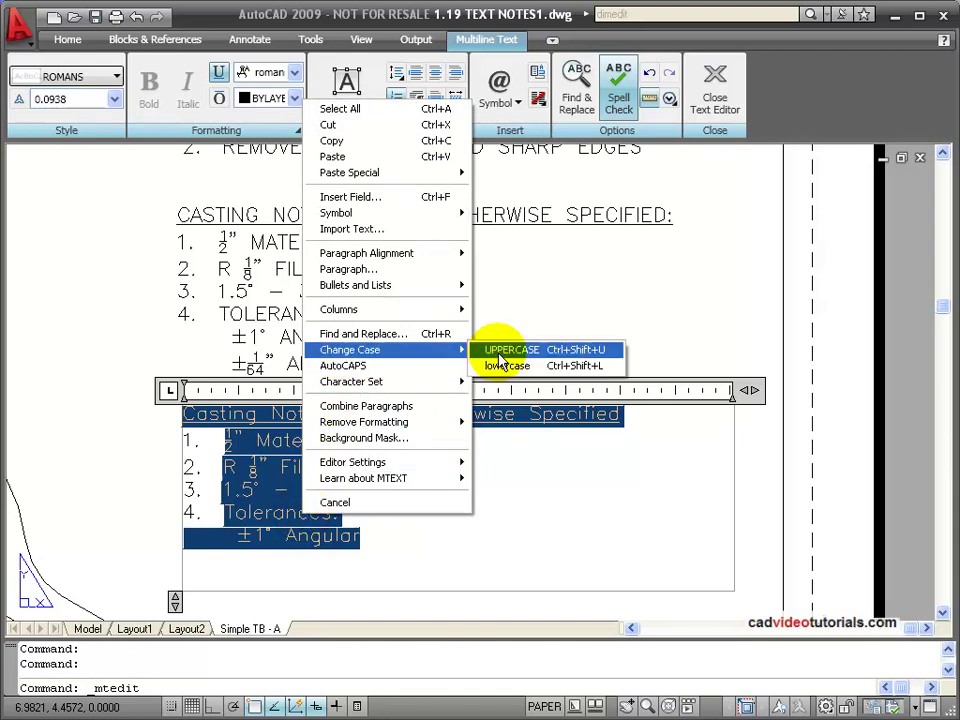
left_click(502, 351)
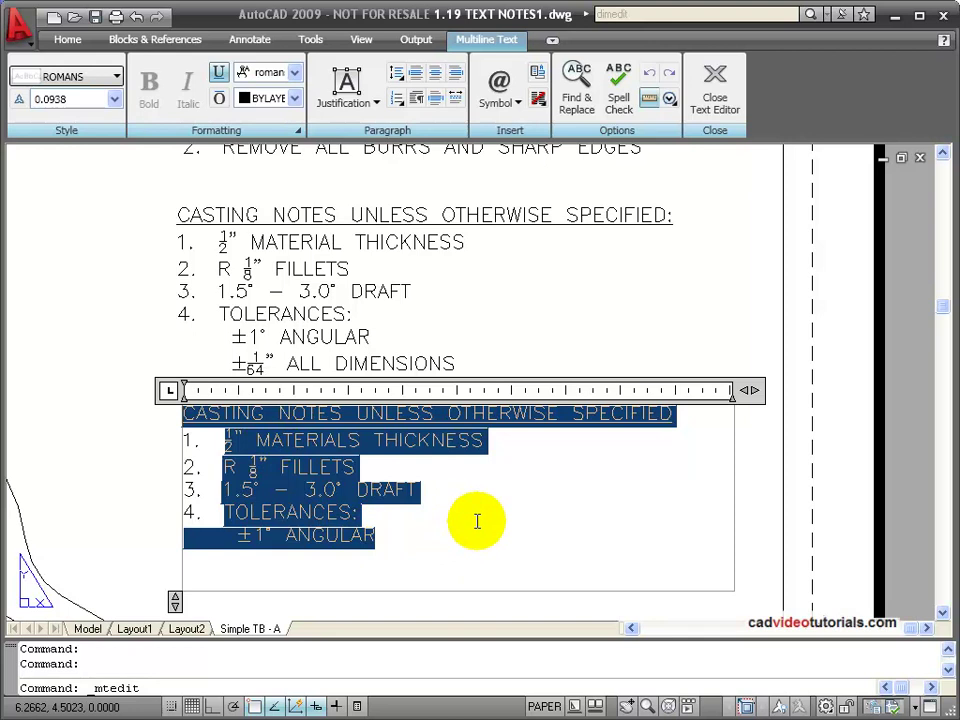
left_click(483, 508)
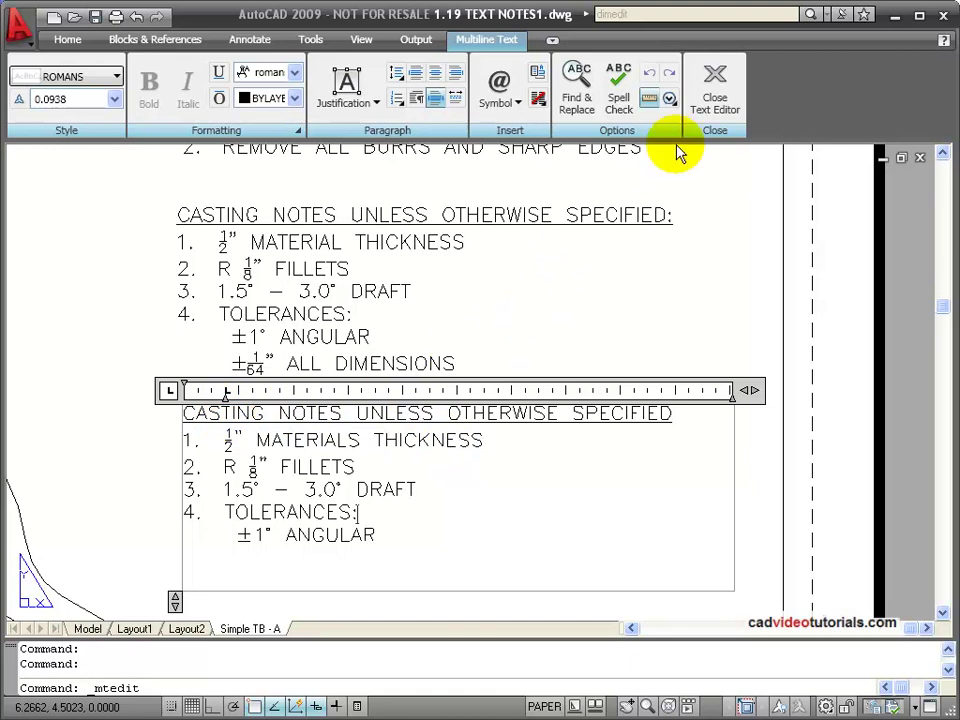
left_click(716, 78)
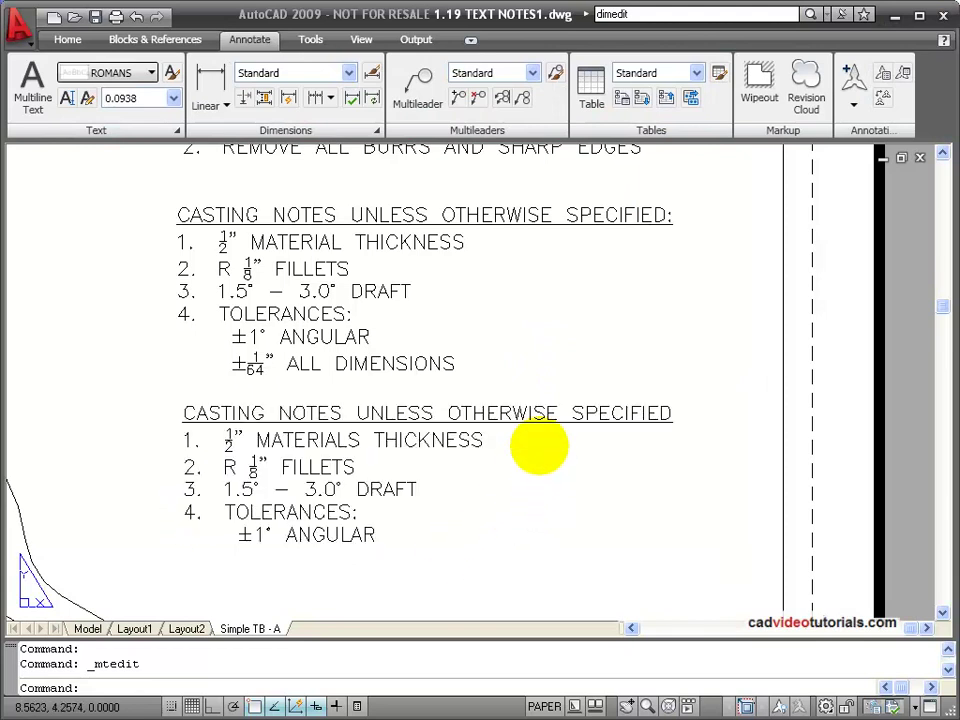
left_click(510, 410)
key("Delete")
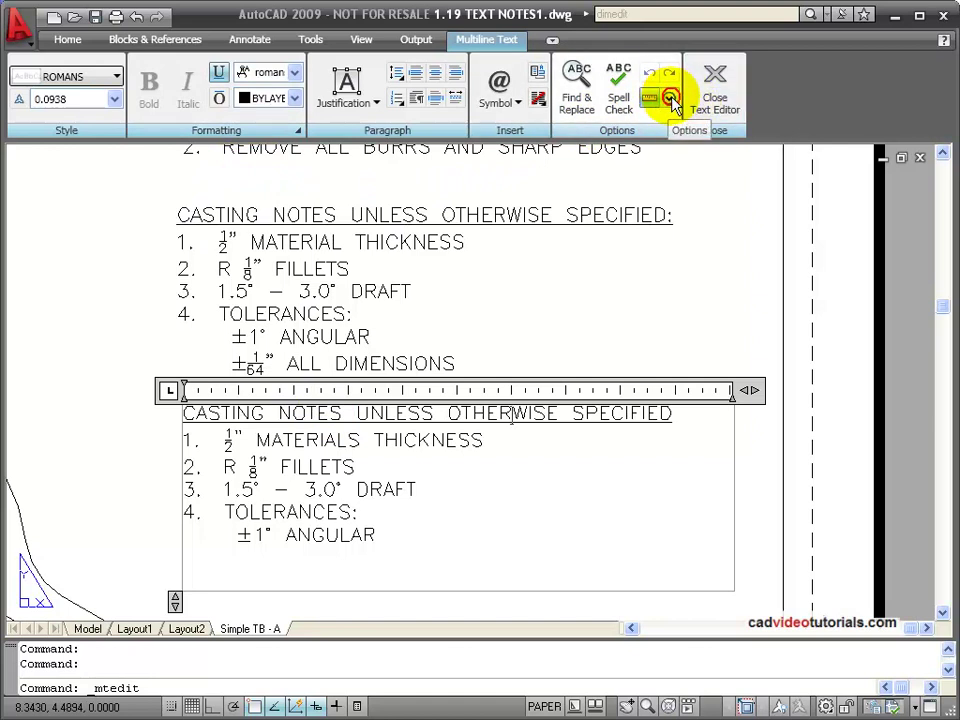
left_click(669, 99)
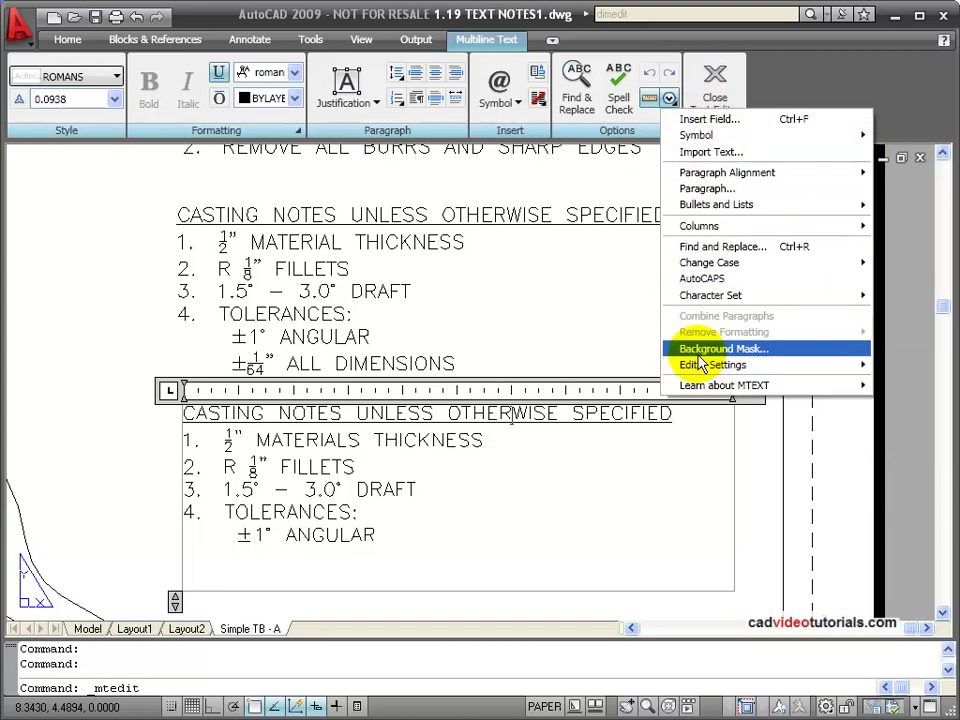
key("Escape")
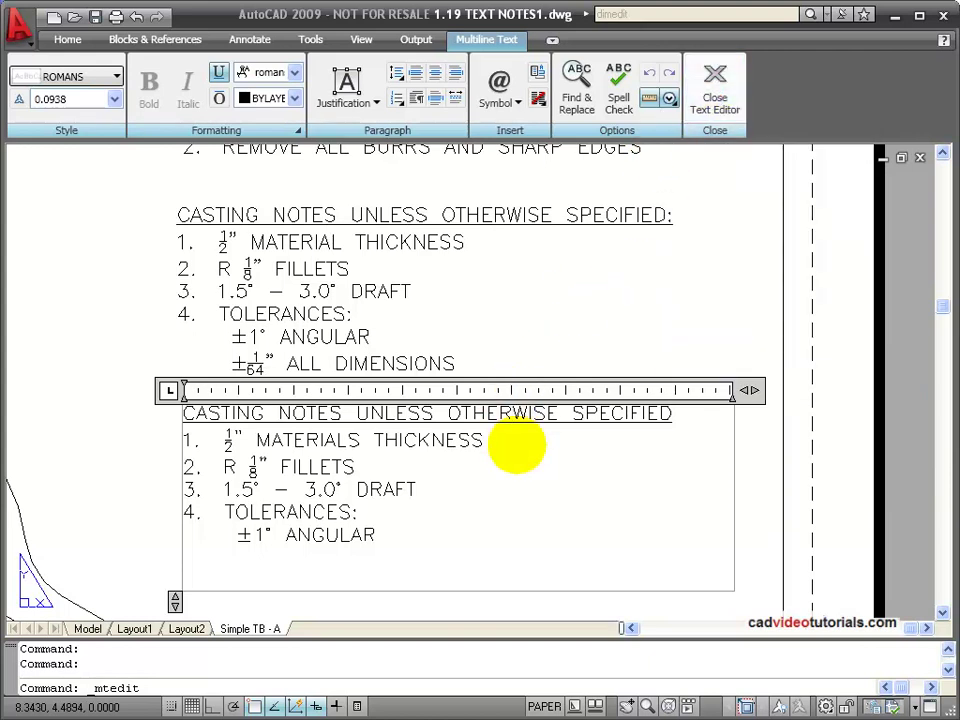
left_click(534, 379)
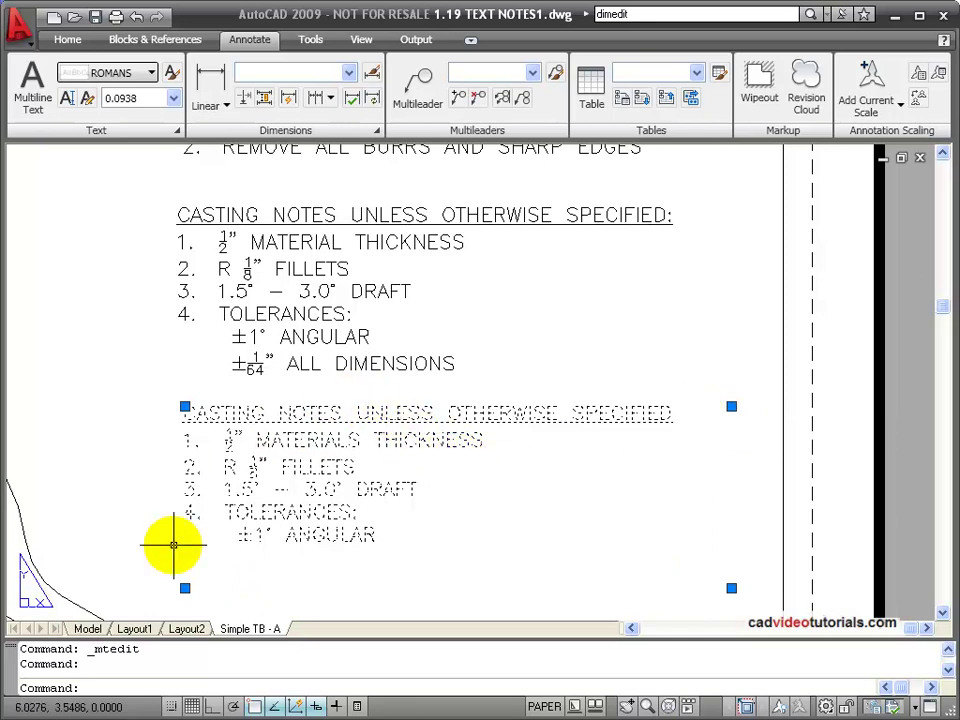
left_click(731, 406)
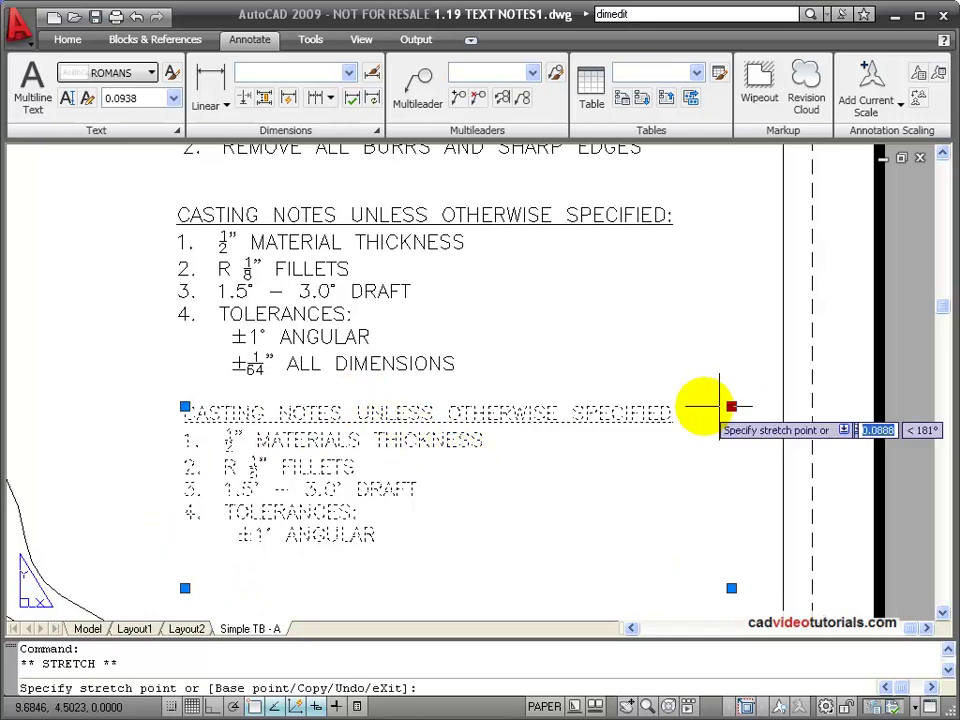
left_click(690, 406)
left_click(690, 406)
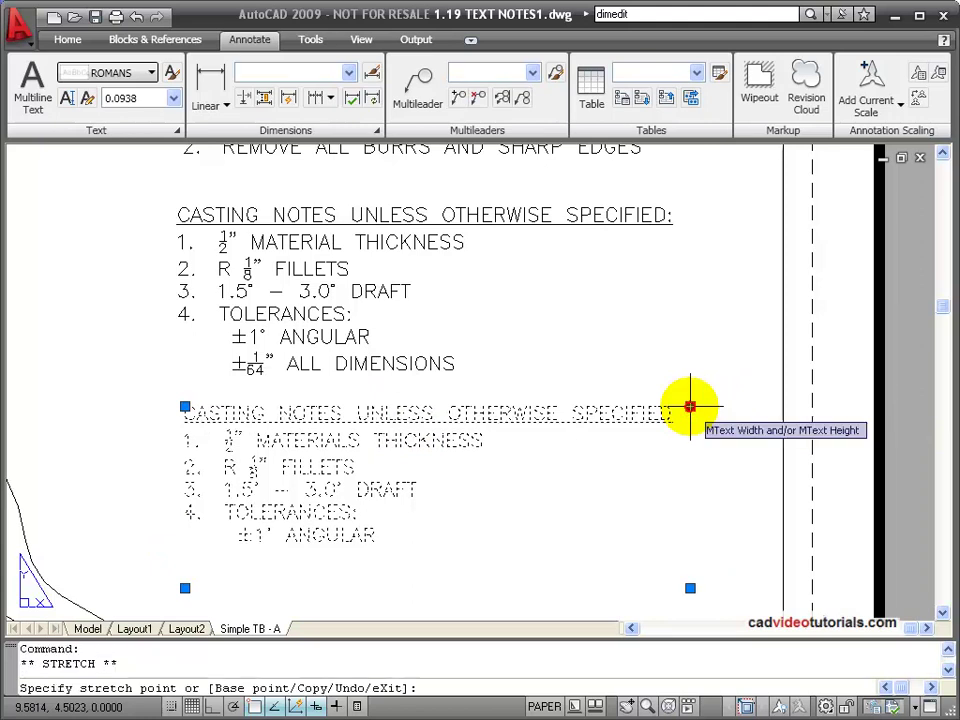
left_click(602, 406)
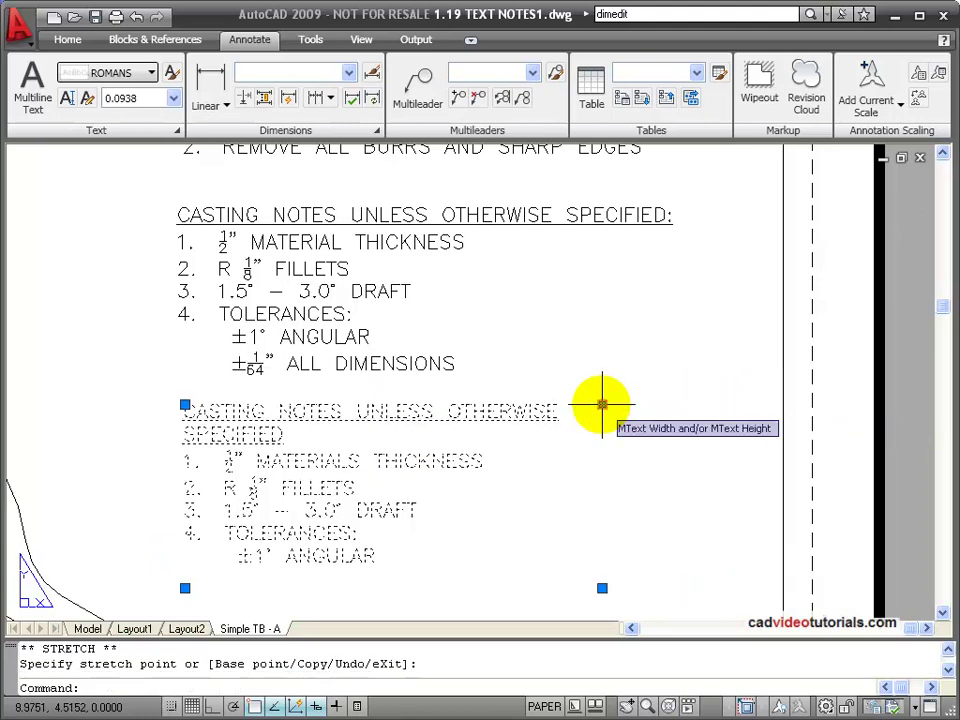
left_click(602, 404)
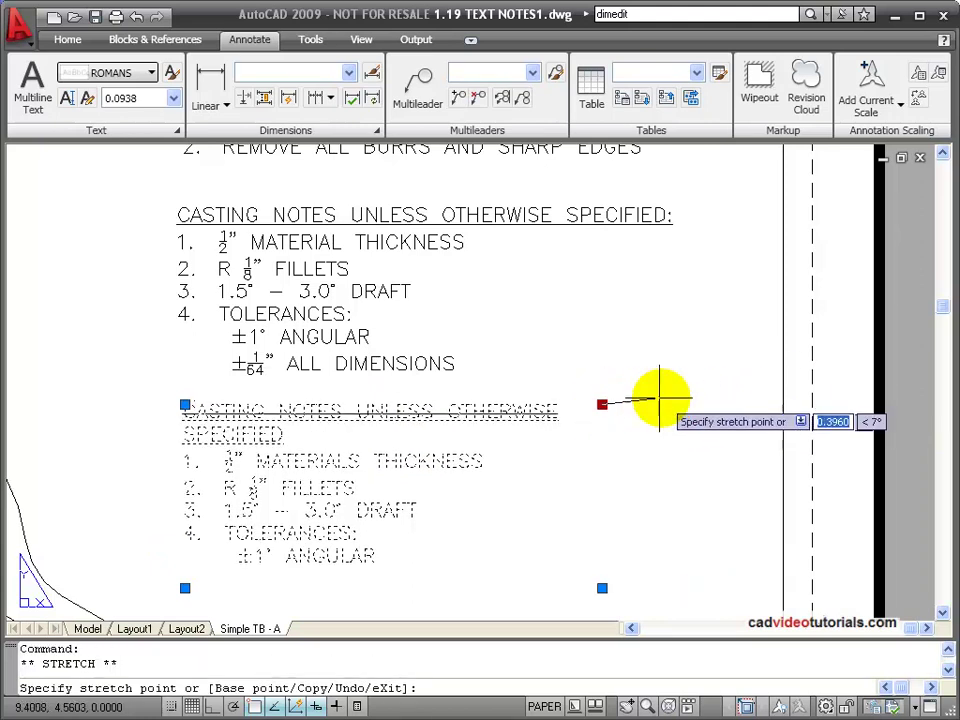
left_click(725, 406)
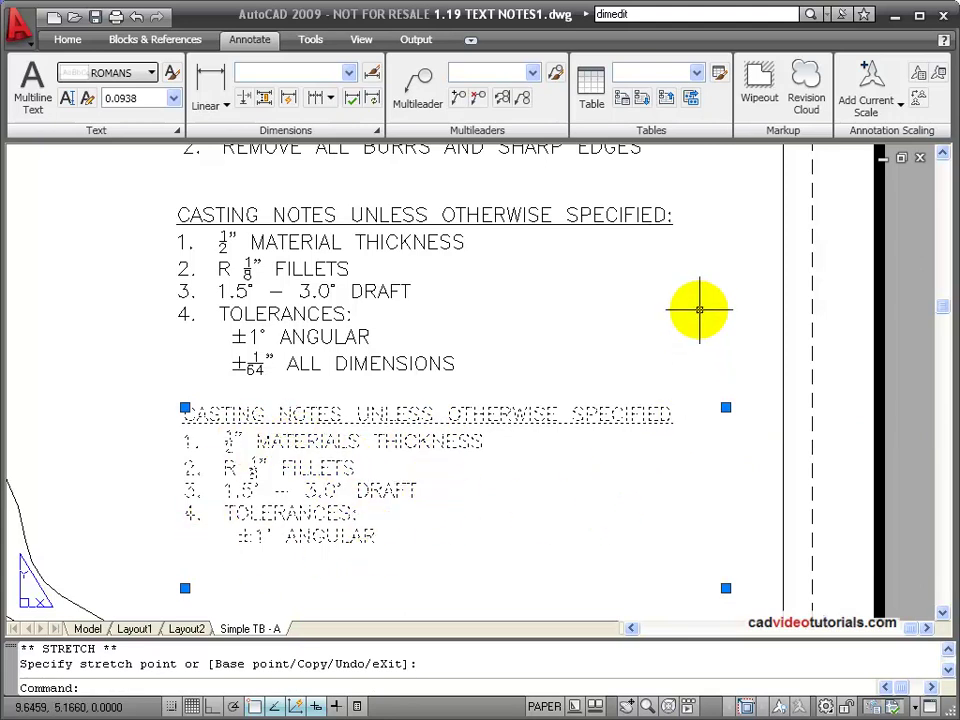
Step: Cancel the grip stretch and bring the title block's blank DATE box into view
key("Escape")
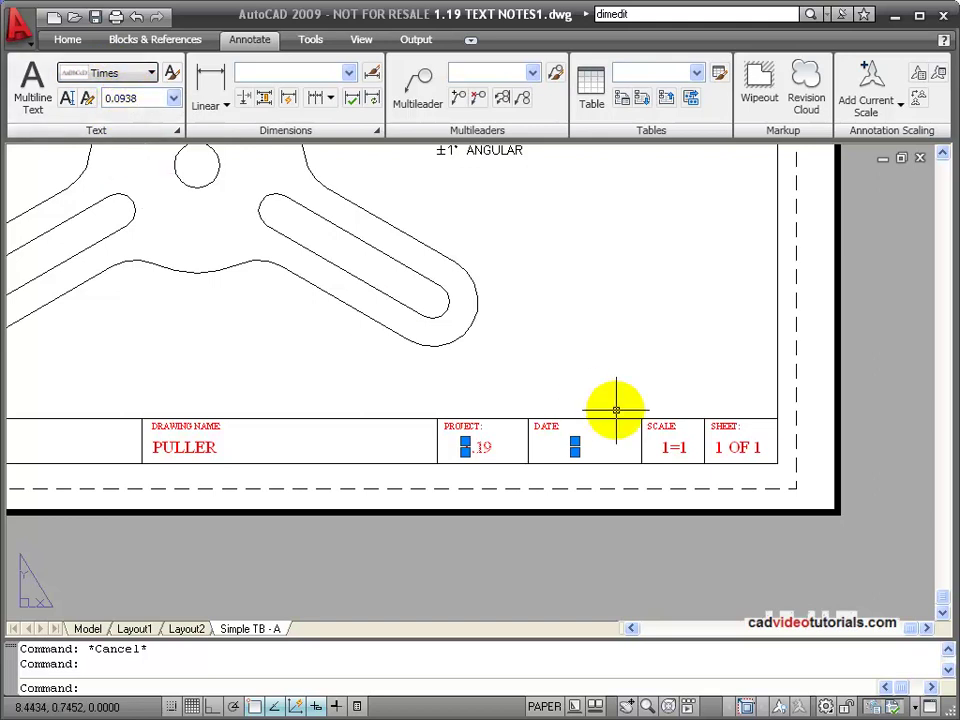
Step: Create a multiline text box spanning the DATE cell in the Times style at 0.1250 height
key("Escape")
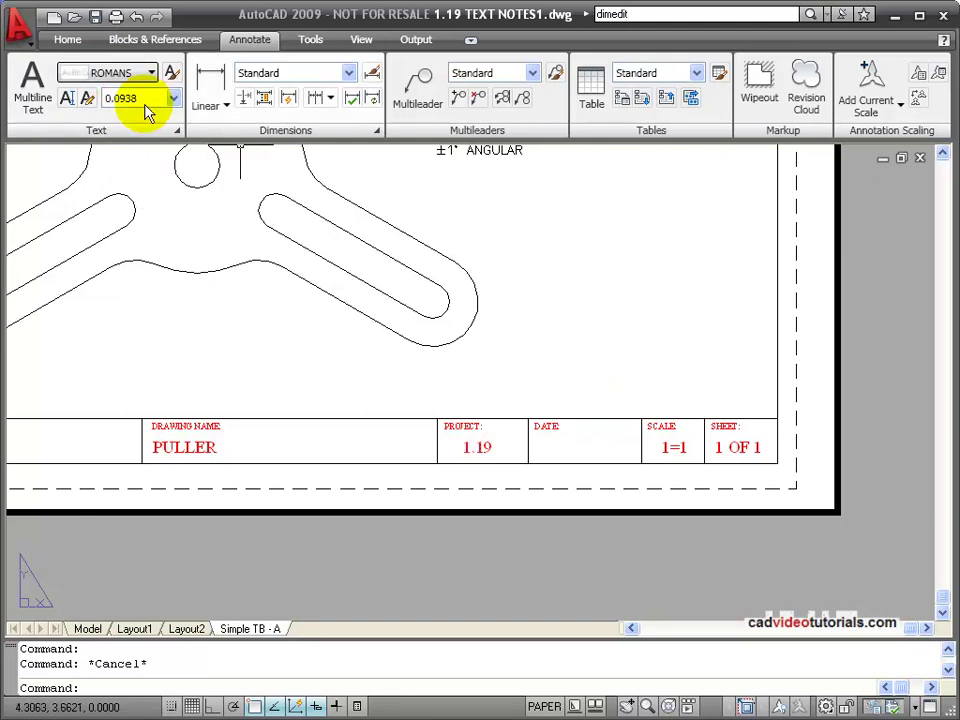
left_click(35, 92)
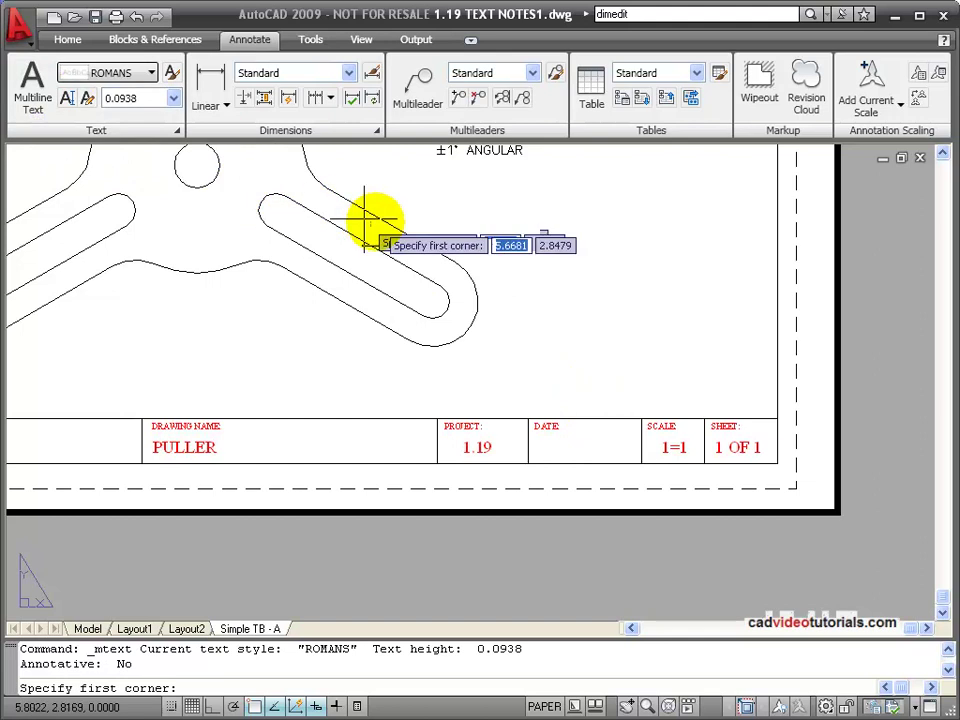
left_click(529, 421)
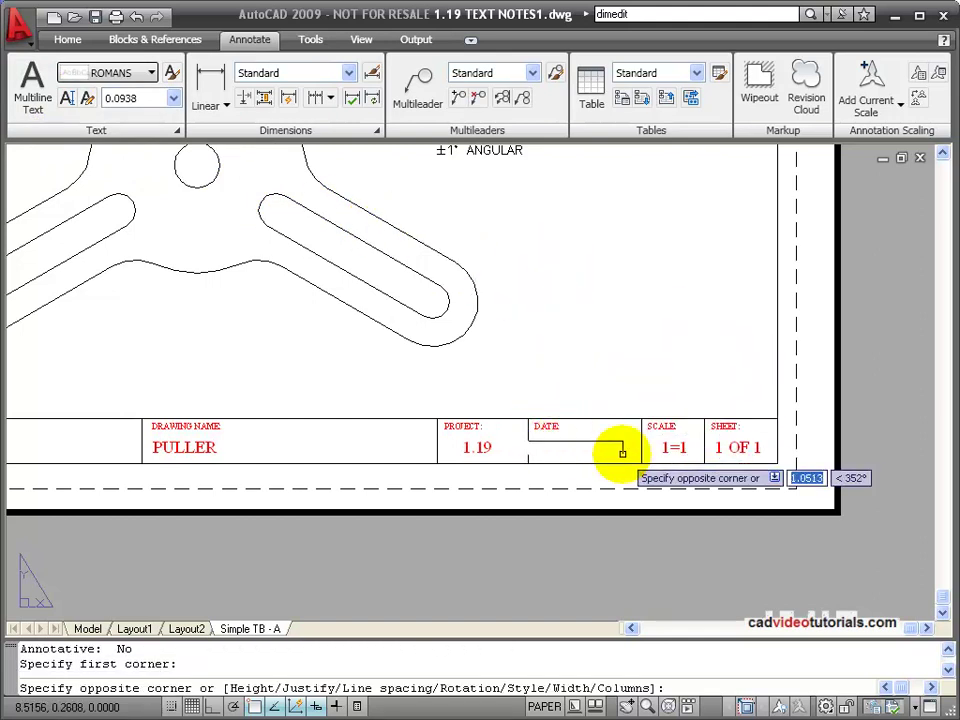
left_click(641, 464)
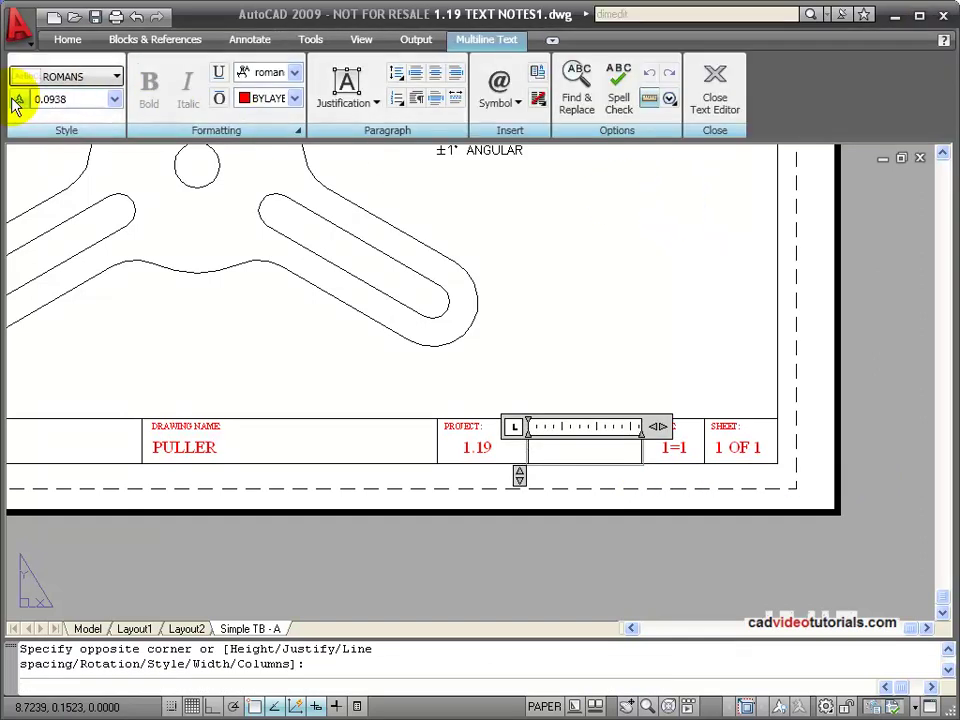
left_click(118, 80)
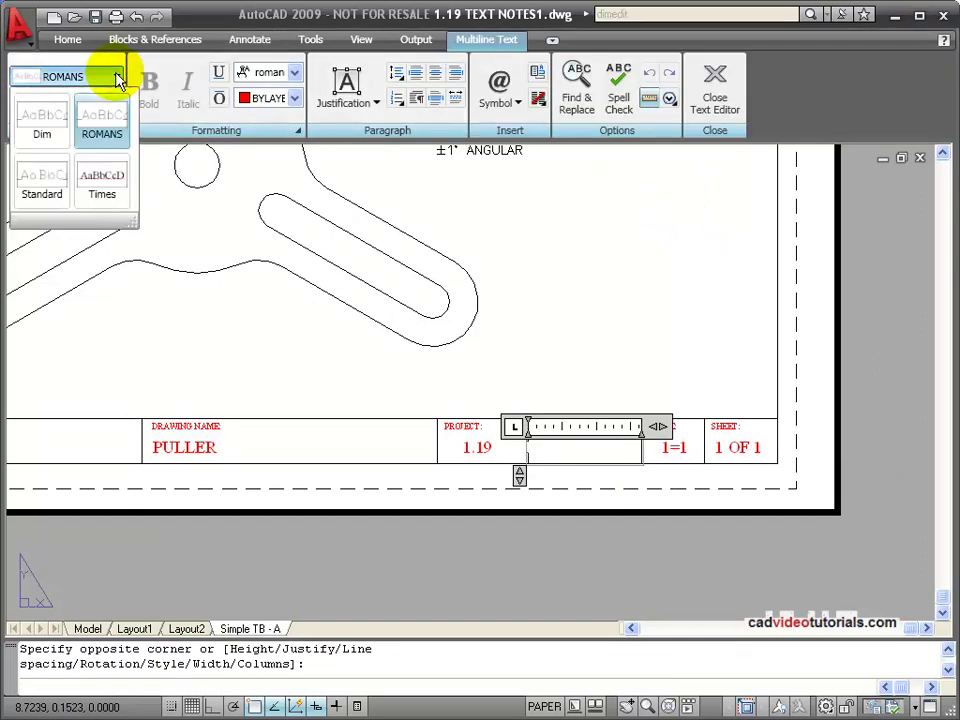
left_click(99, 188)
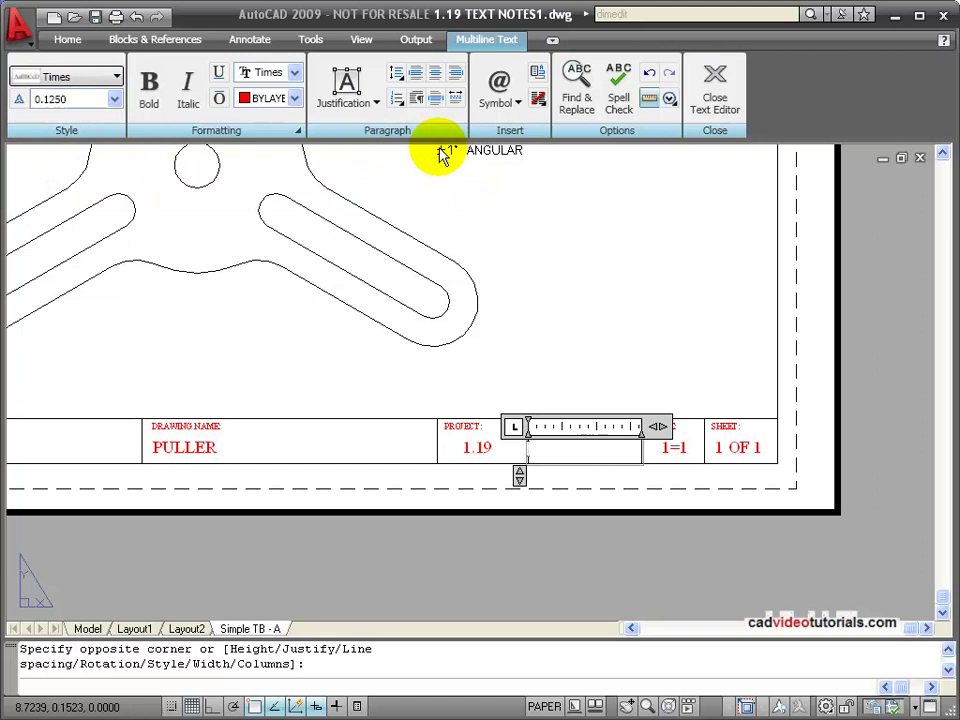
Step: Insert a SaveDate field into the DATE text, showing 10/2/2006 in short-date format
left_click(537, 76)
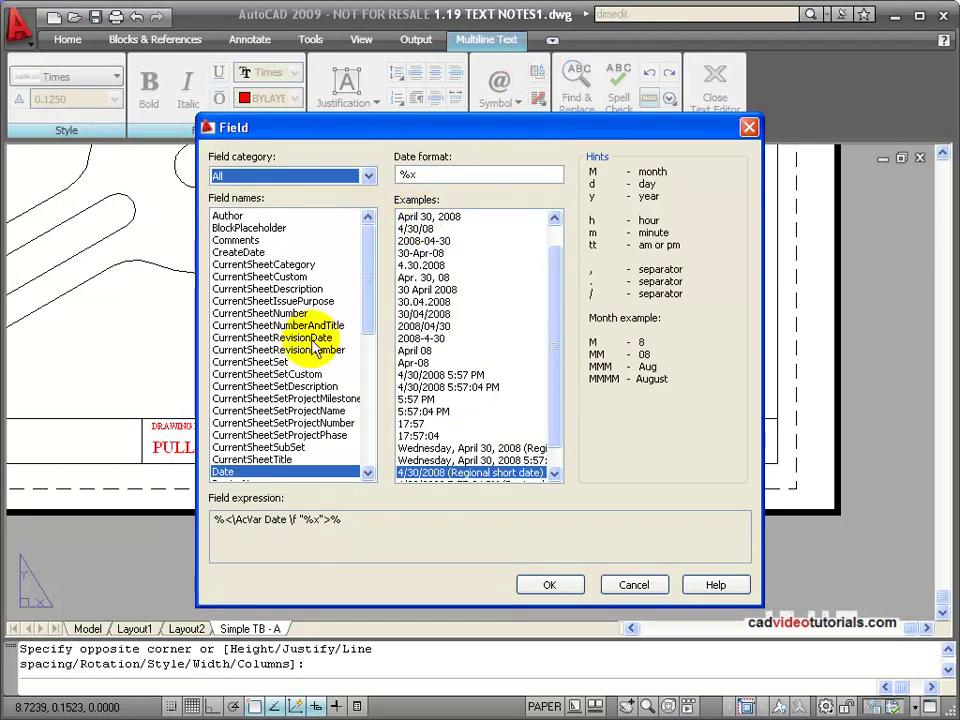
scroll(375, 289, "down", 3)
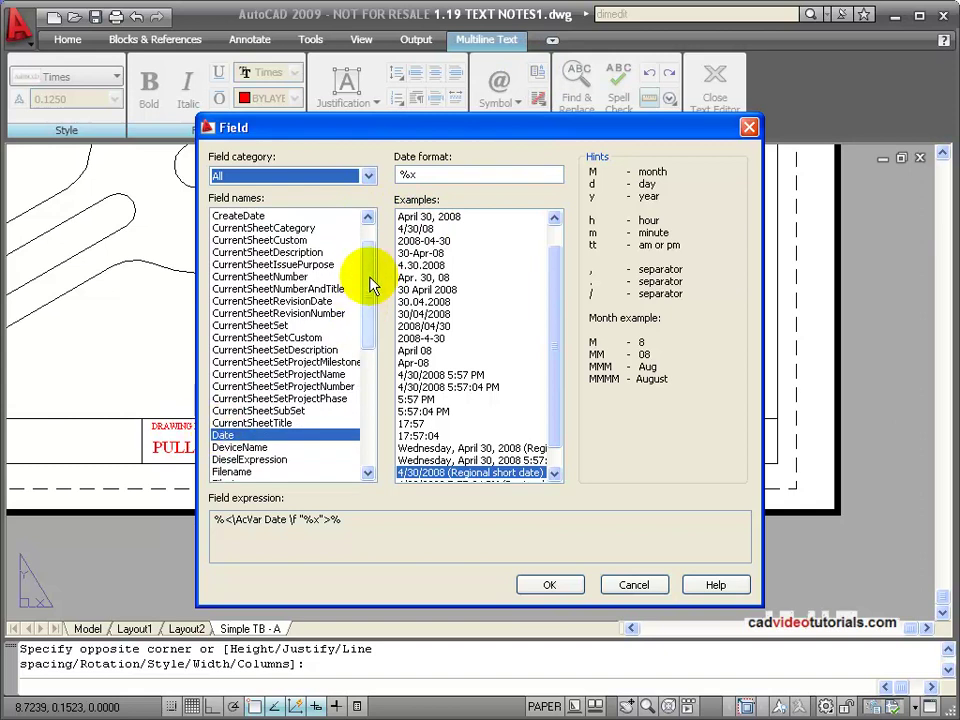
left_click_drag(371, 287, 360, 387)
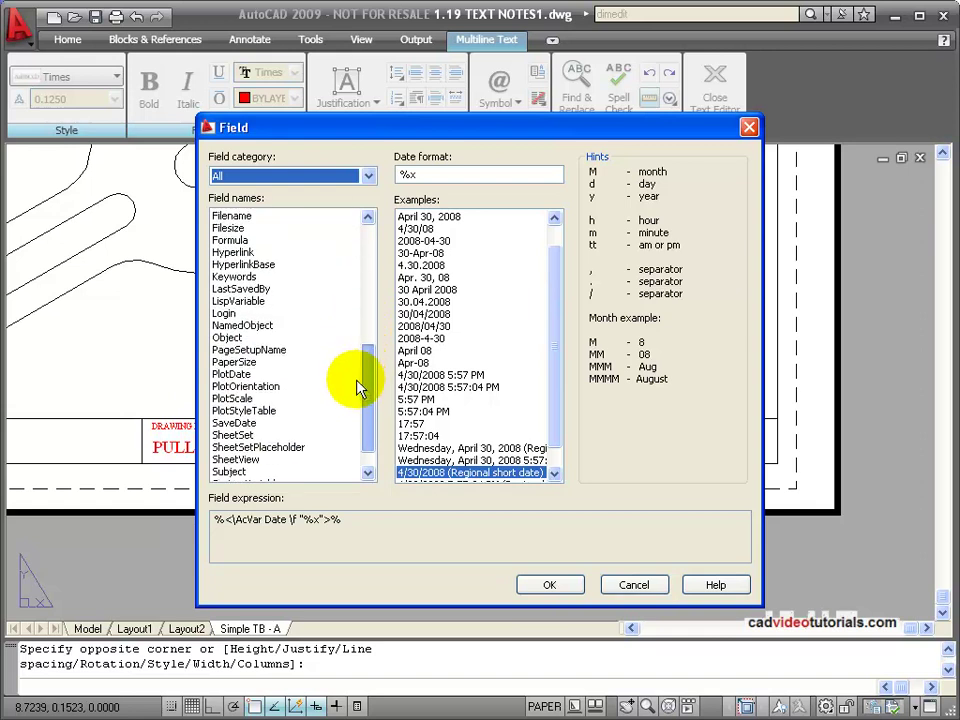
left_click(244, 424)
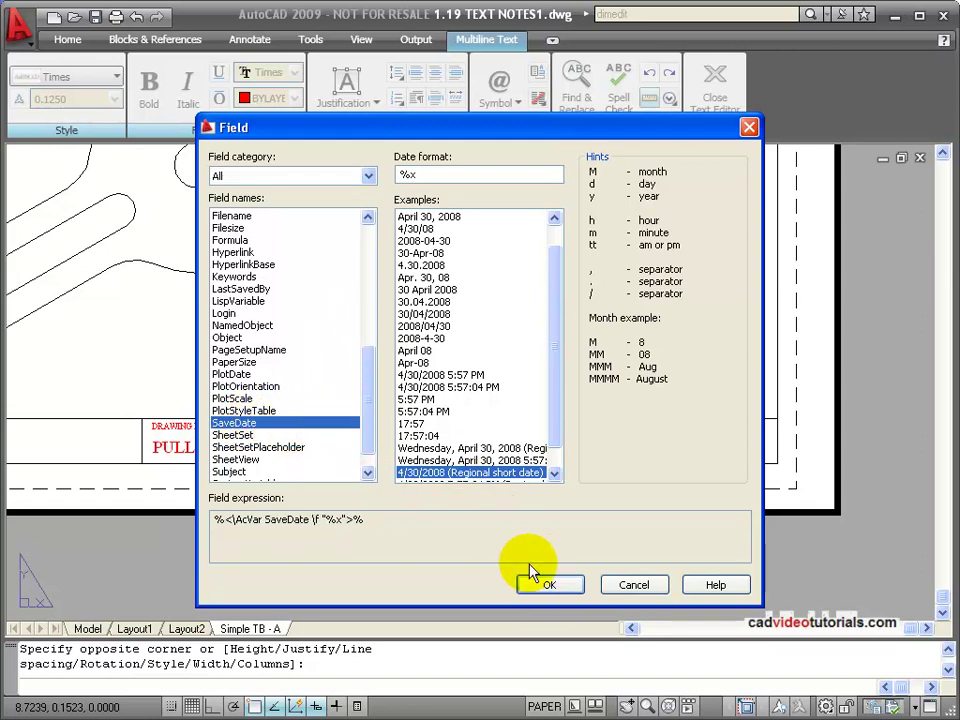
left_click(556, 585)
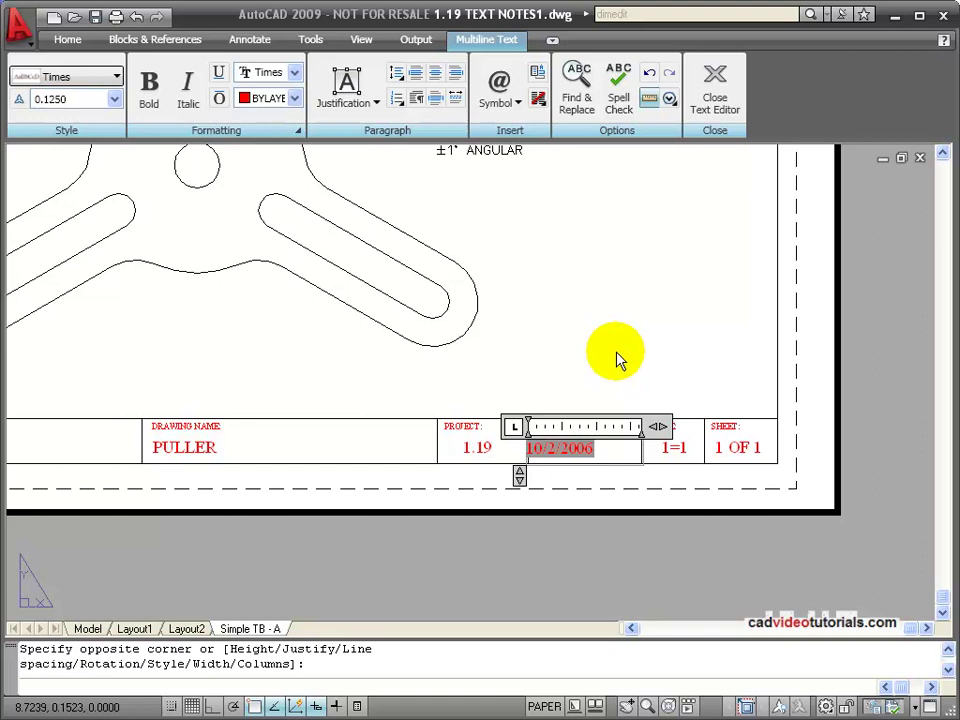
Step: Finish the date text and move 10/2/2006 slightly right within the DATE box
left_click(716, 88)
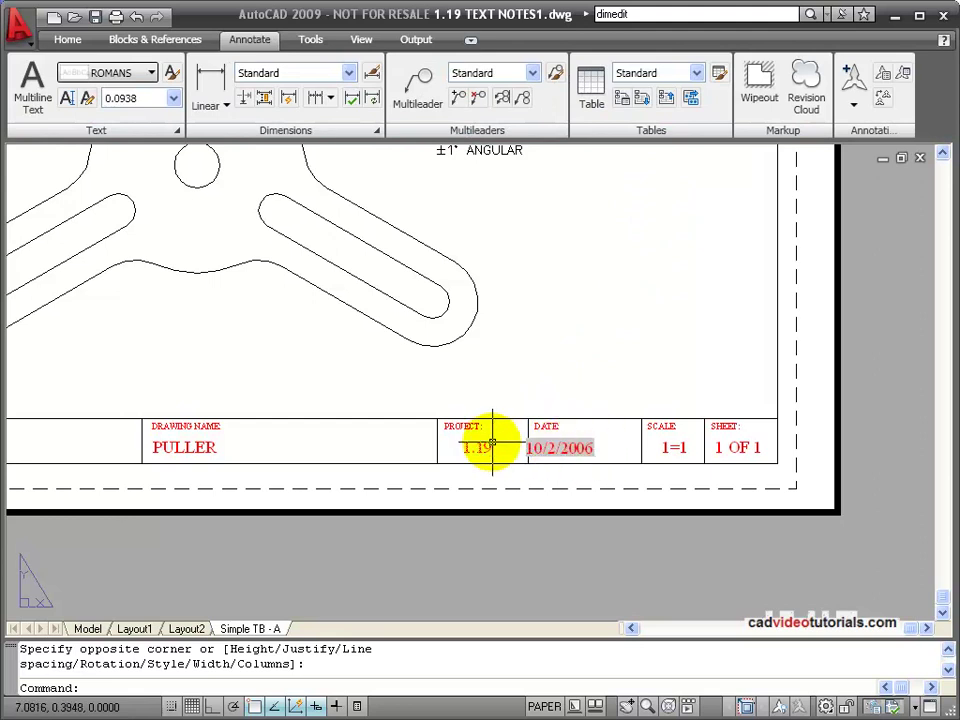
left_click(568, 447)
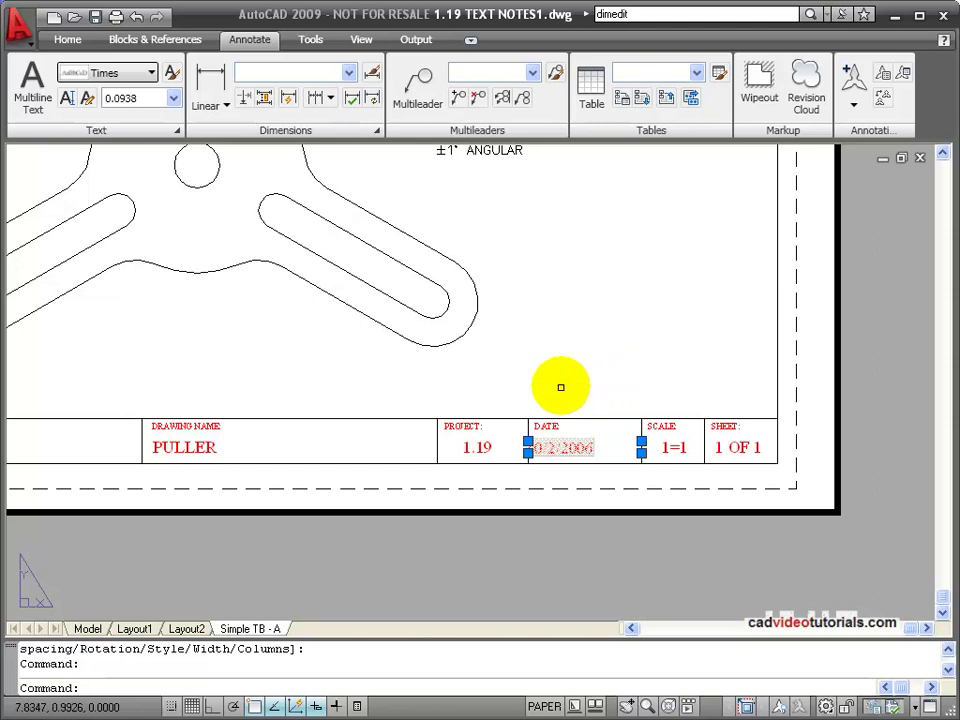
right_click(401, 503)
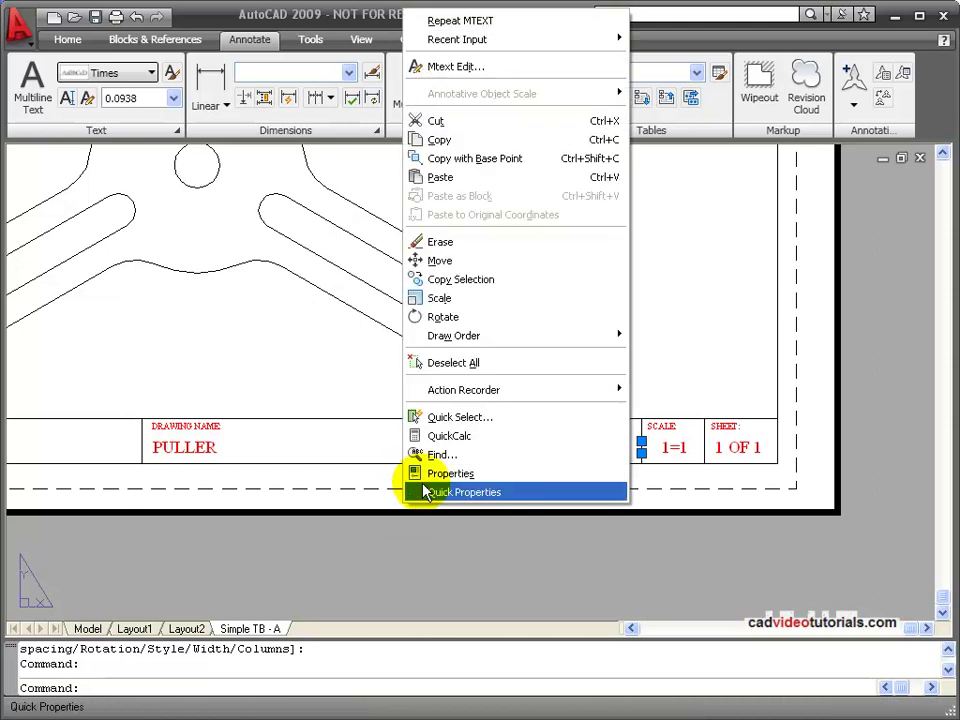
left_click(483, 260)
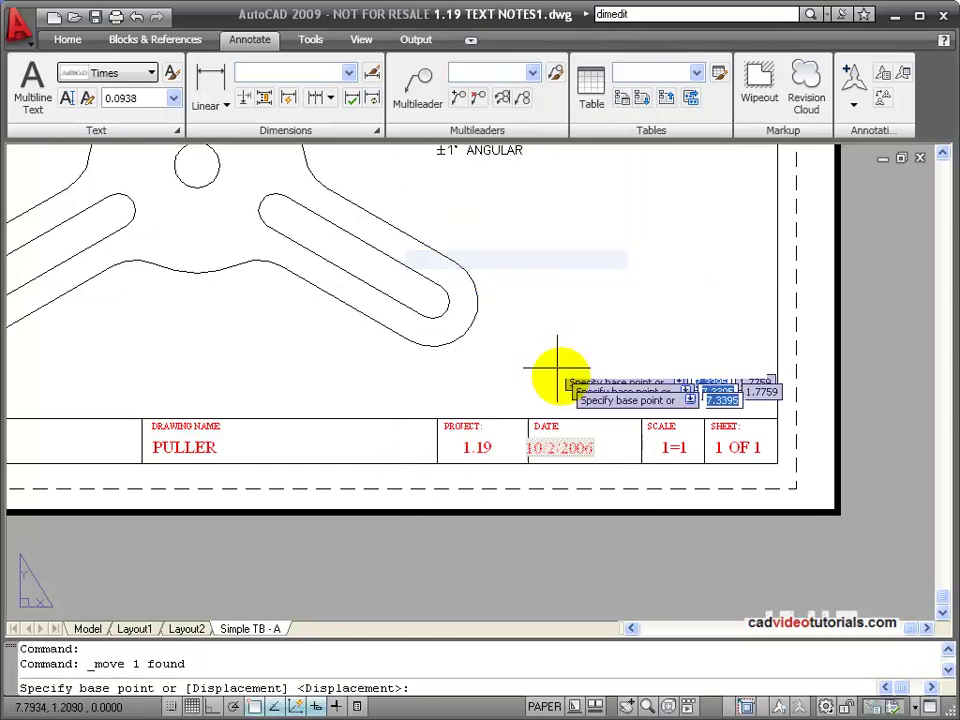
left_click(530, 445)
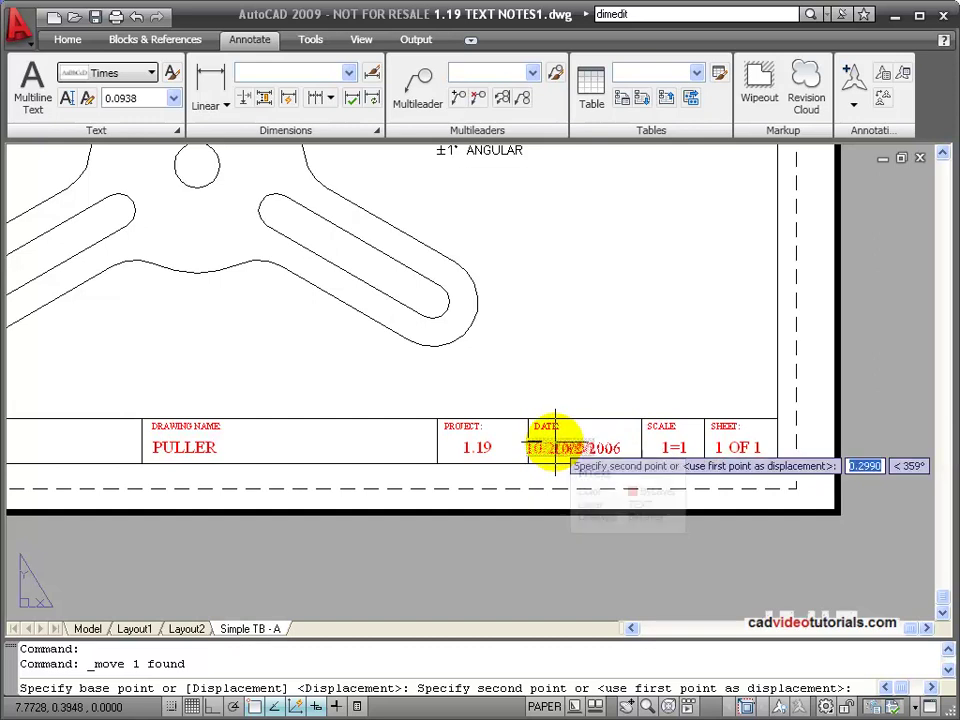
left_click(556, 440)
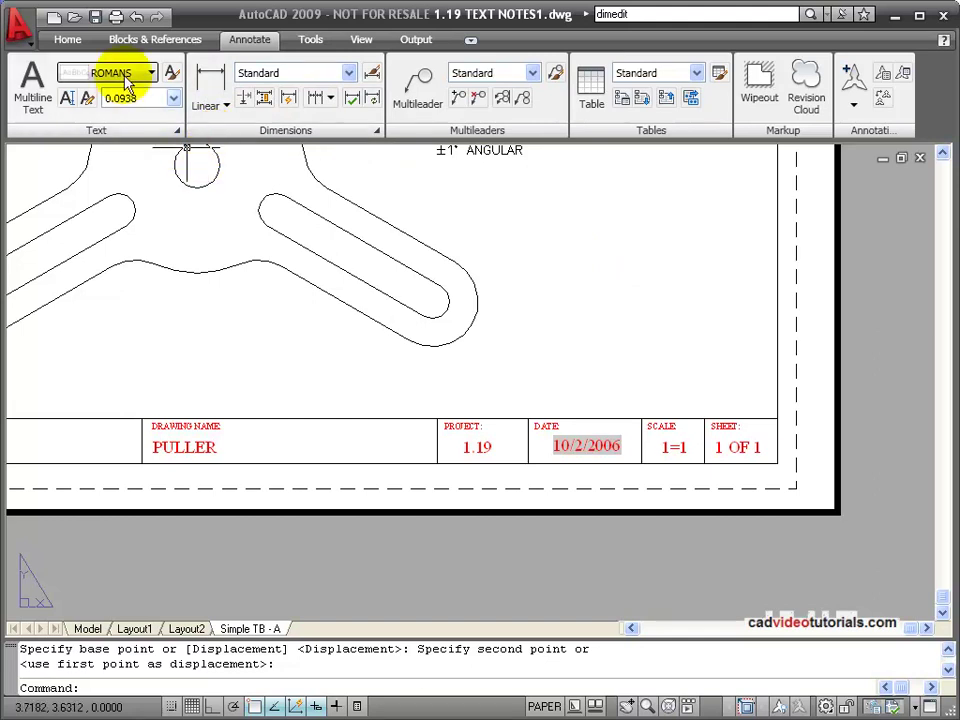
Step: Save the drawing with QSAVE from the Quick Access toolbar
left_click(96, 20)
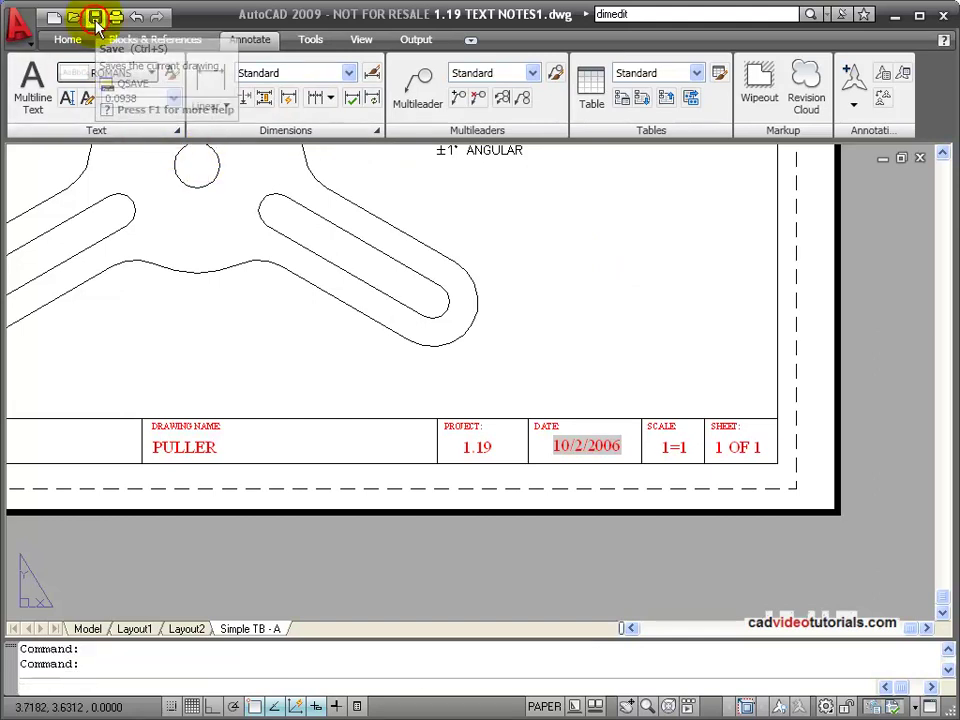